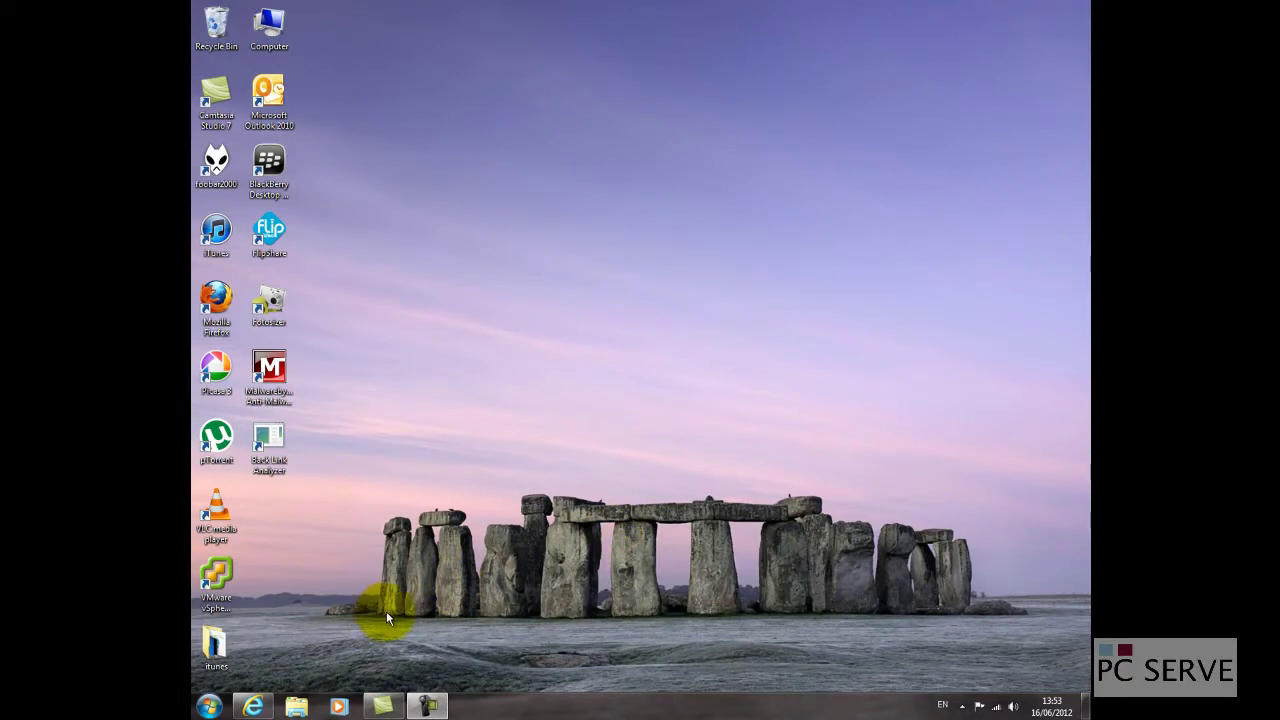
Search Google for 'blackberry' in Internet Explorer and reach BlackBerry UK's Apps & Software page.
click(252, 707)
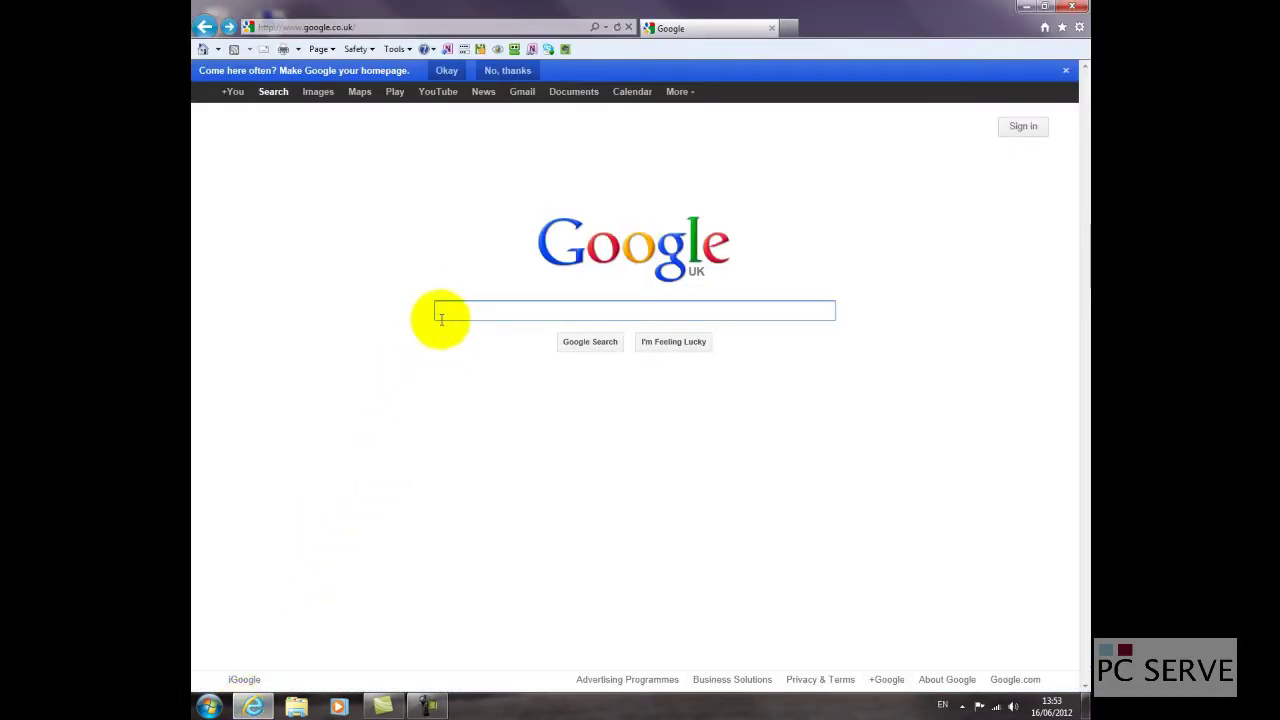
text(bla)
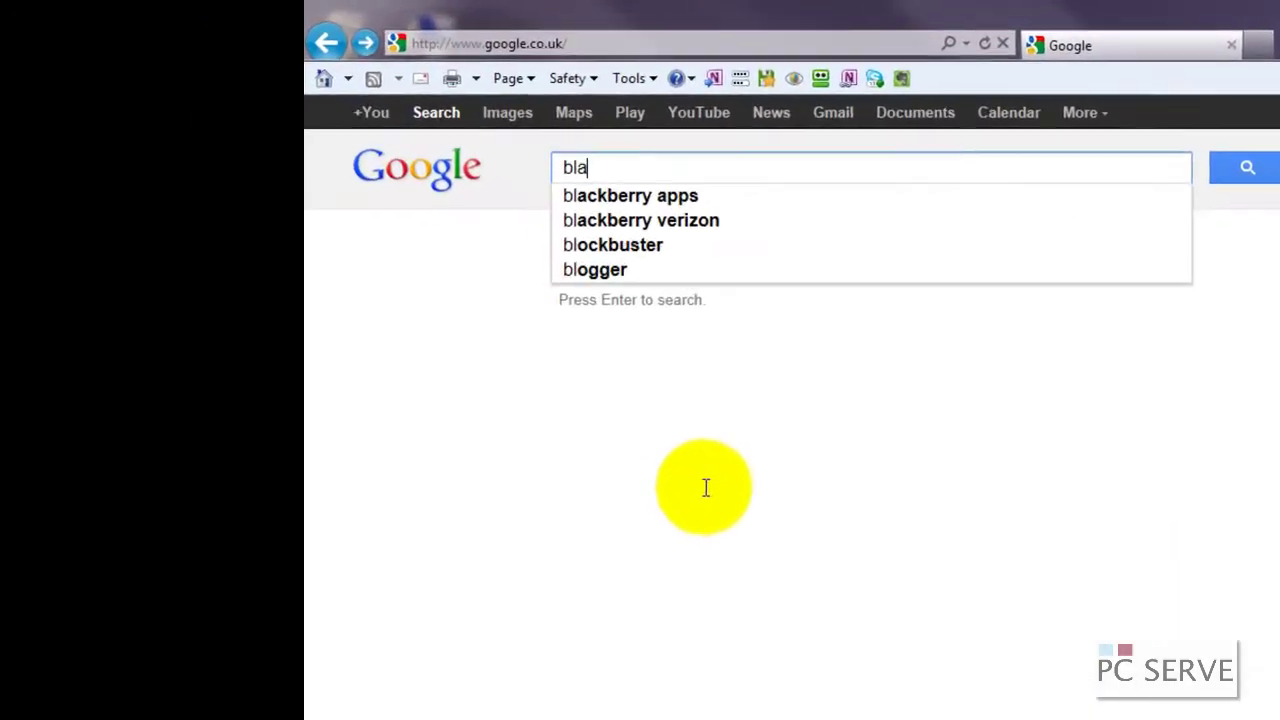
text(ckberr)
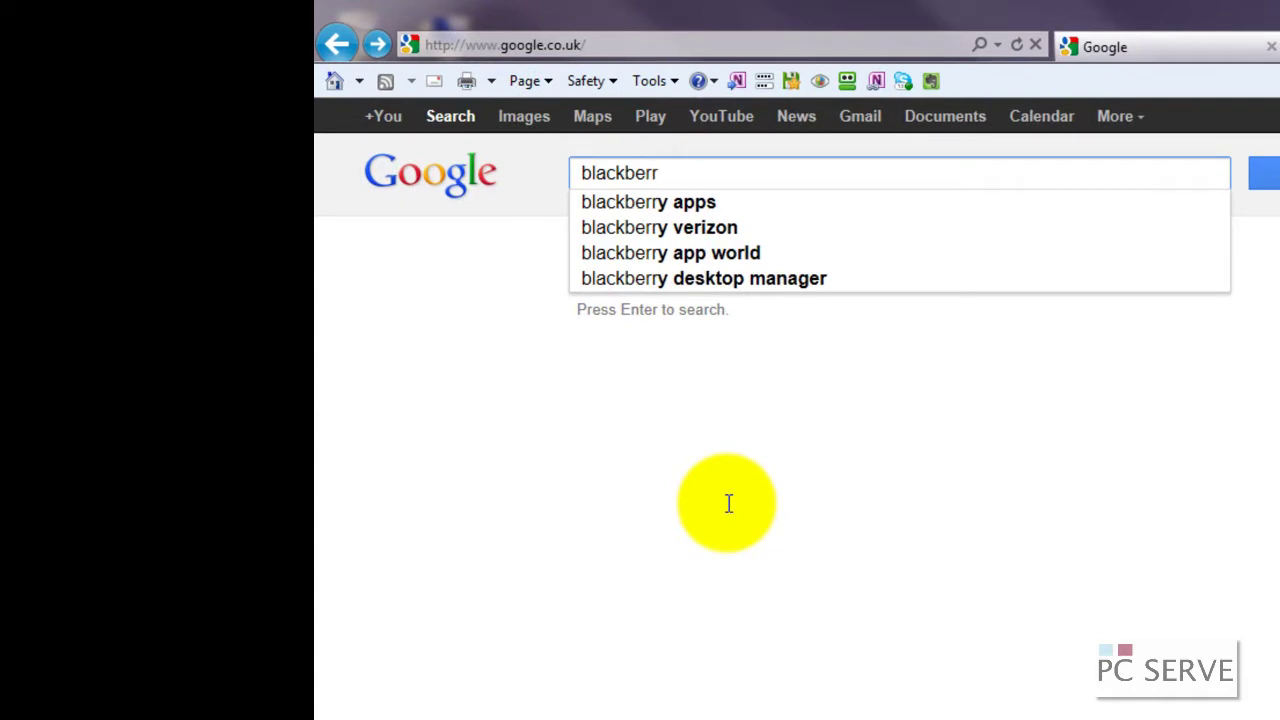
text(y)
key(Return)
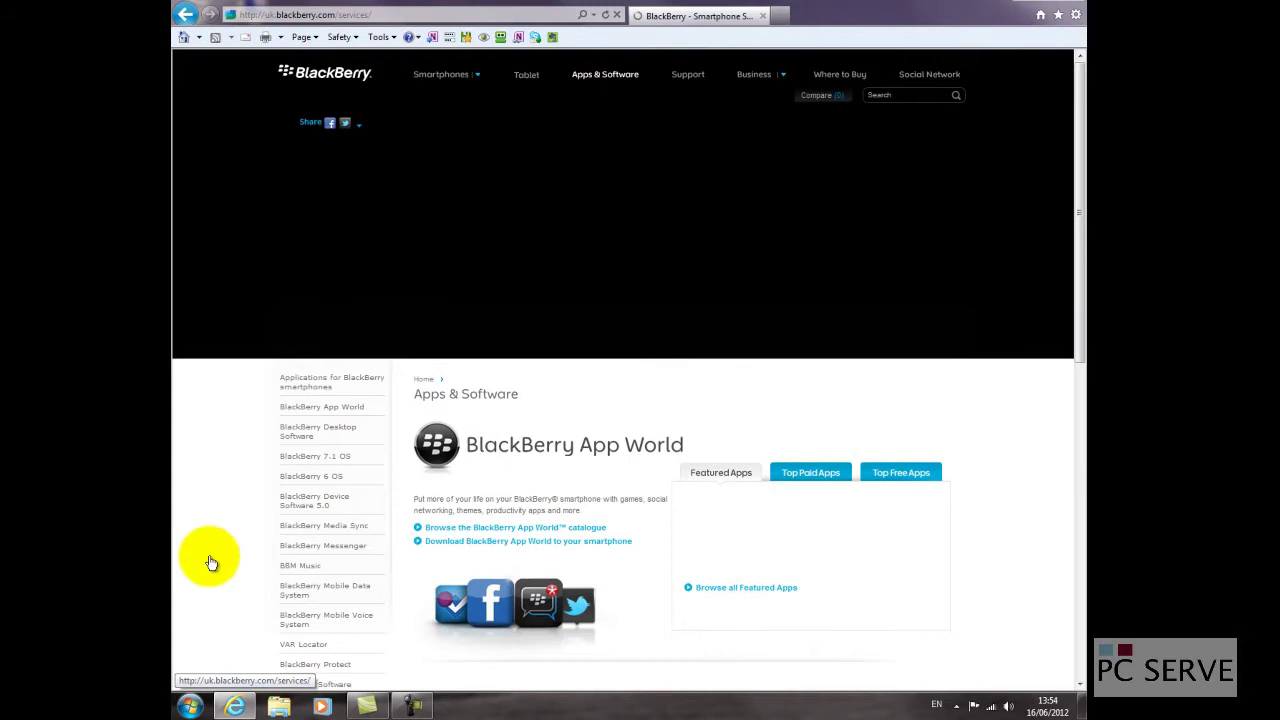
Reach the Desktop Software v7.0.0 PC download page, decline RIM information, and minimize the browser.
click(307, 441)
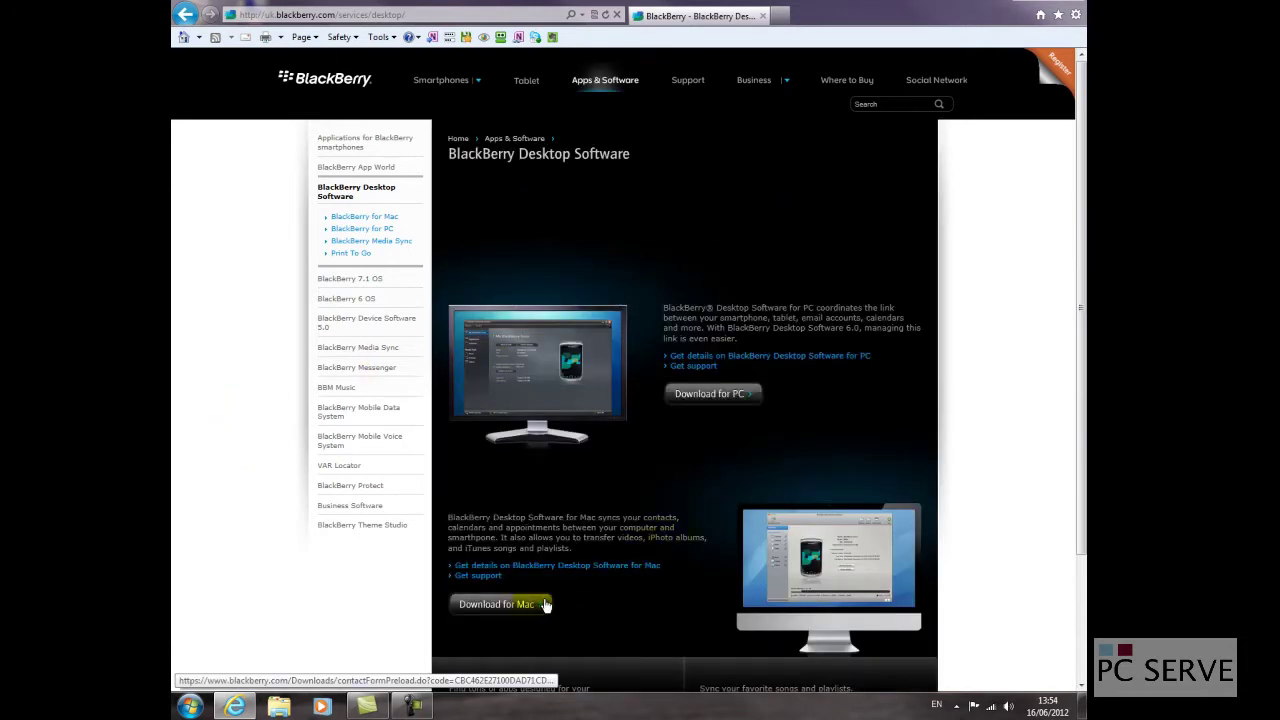
click(688, 396)
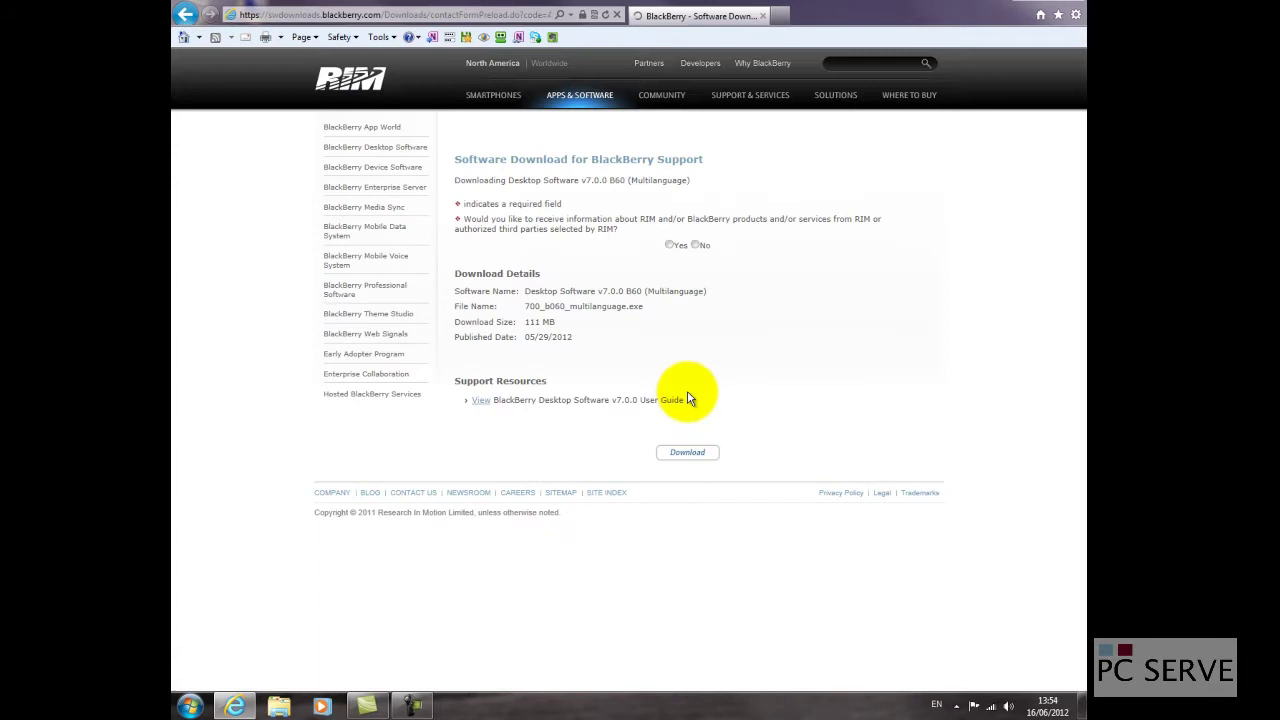
click(695, 245)
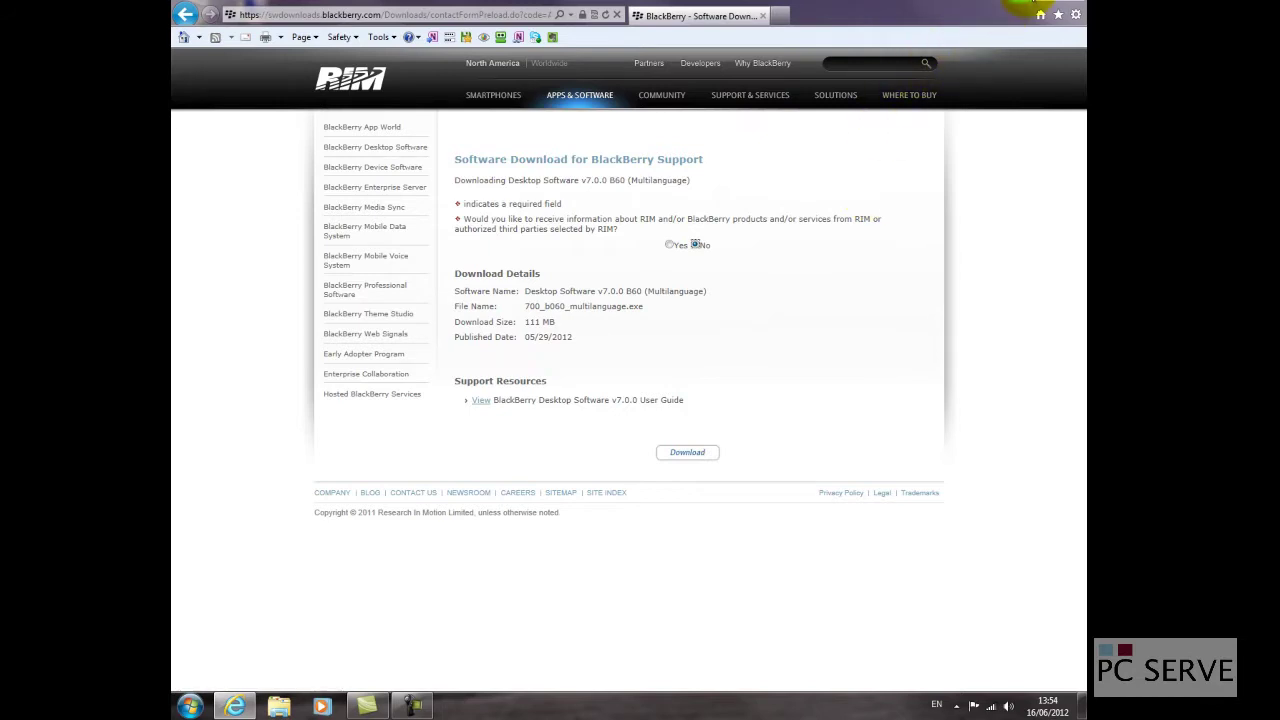
click(1030, 3)
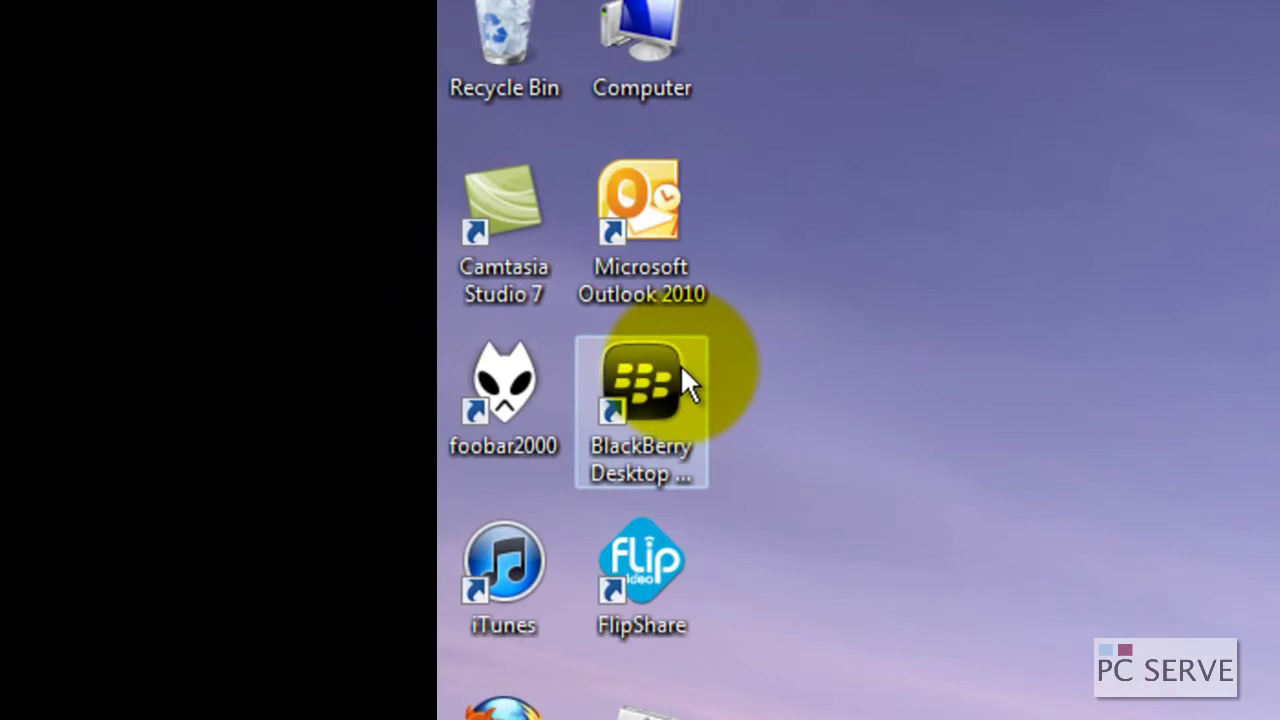
Launch BlackBerry Desktop Software from the desktop icon and close the BlackBerry drive's AutoPlay prompt.
double_click(663, 377)
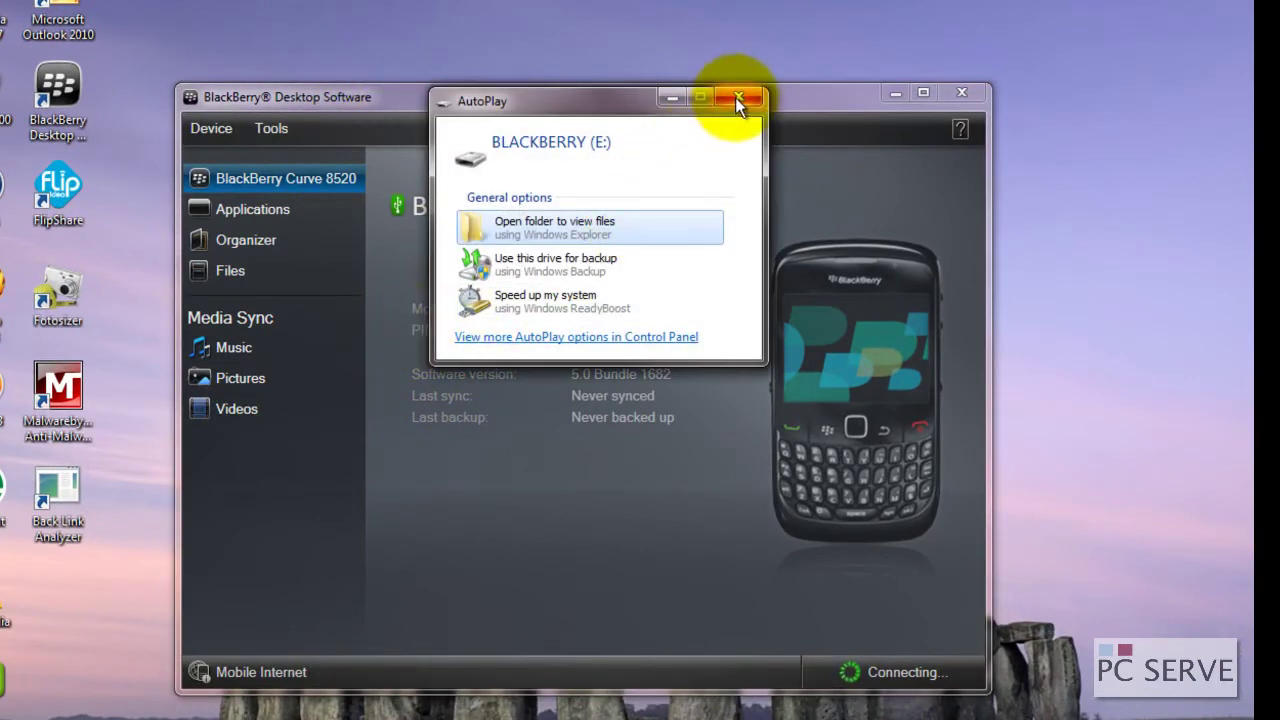
click(740, 100)
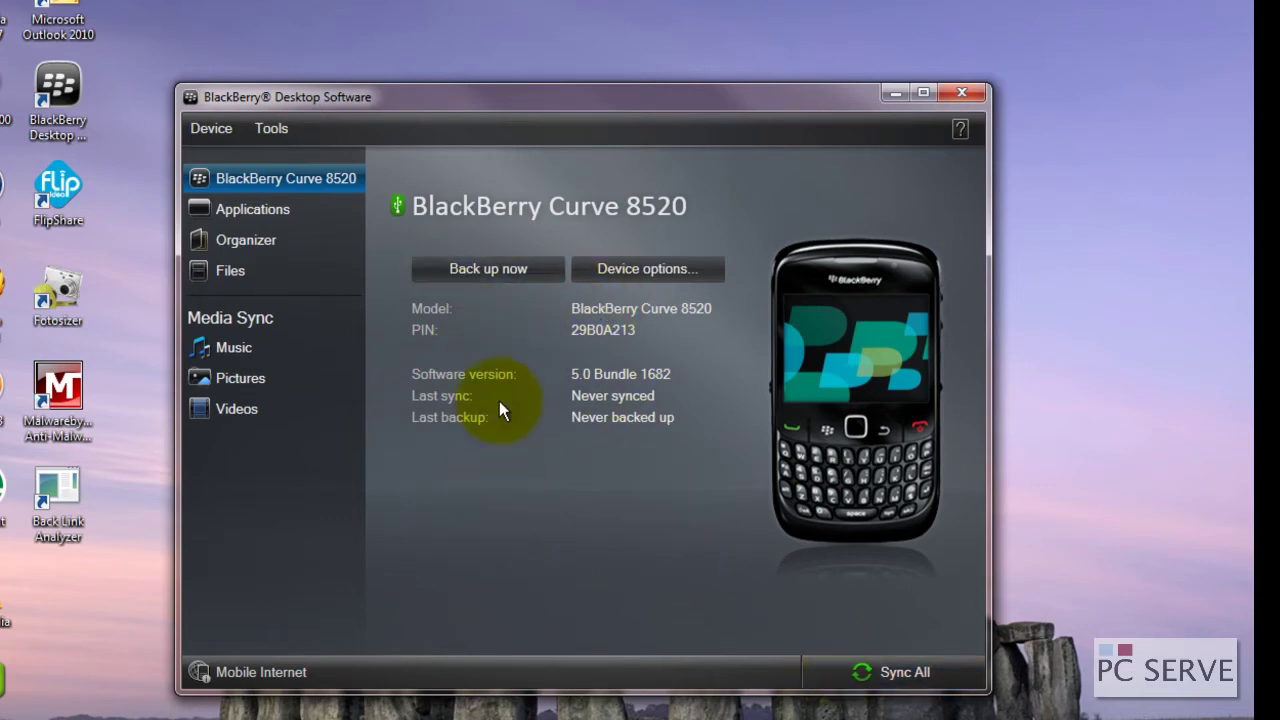
Run a Full backup of the Curve 8520 so its last backup reads Today 1:55 PM.
click(494, 268)
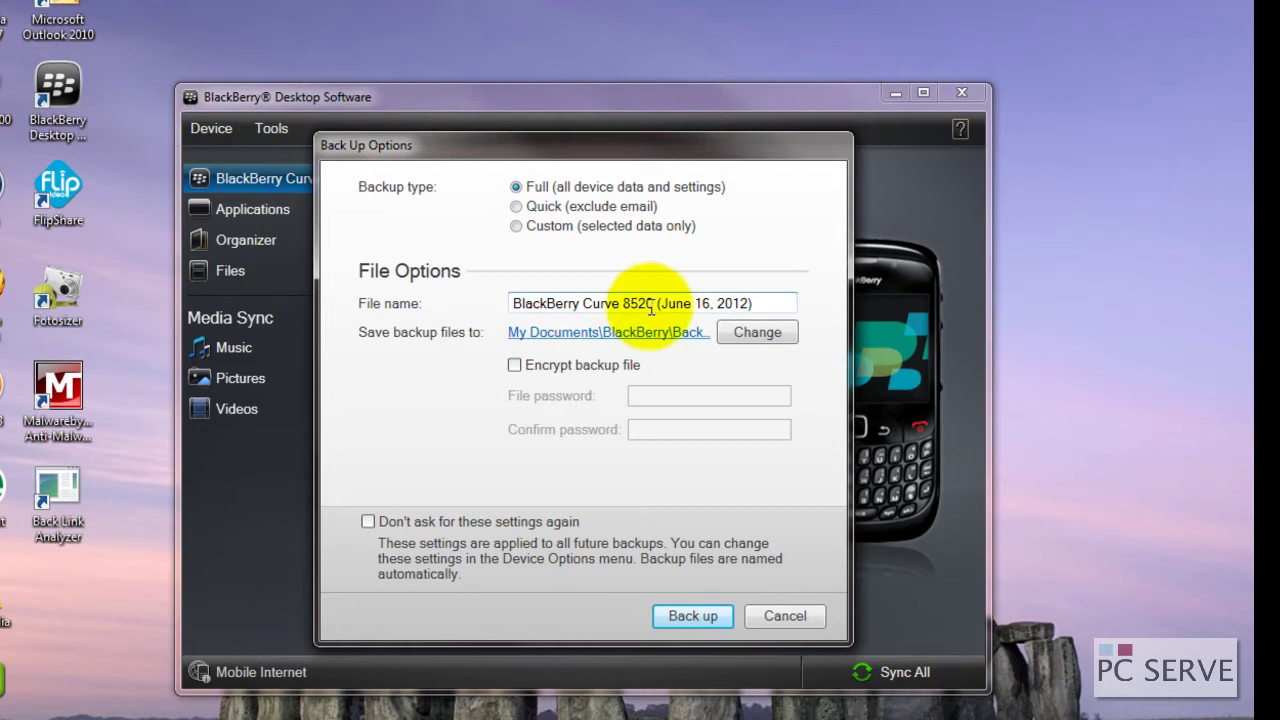
drag(661, 303, 491, 304)
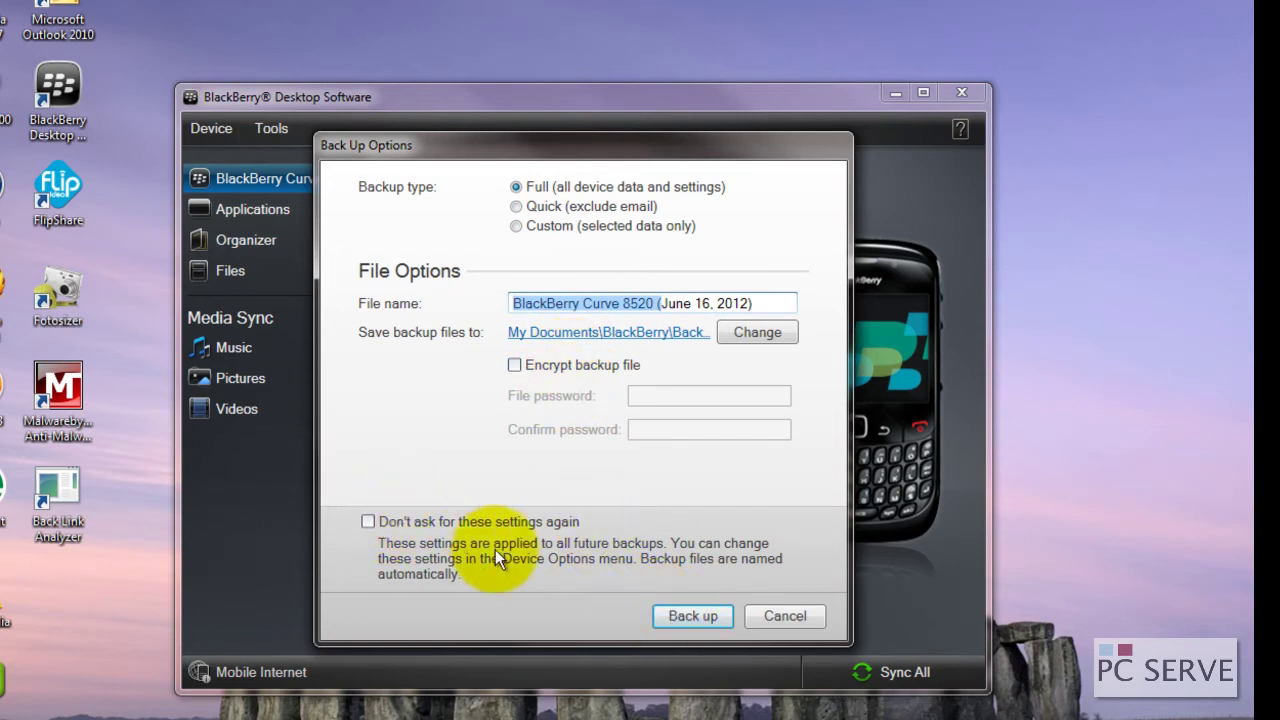
click(675, 614)
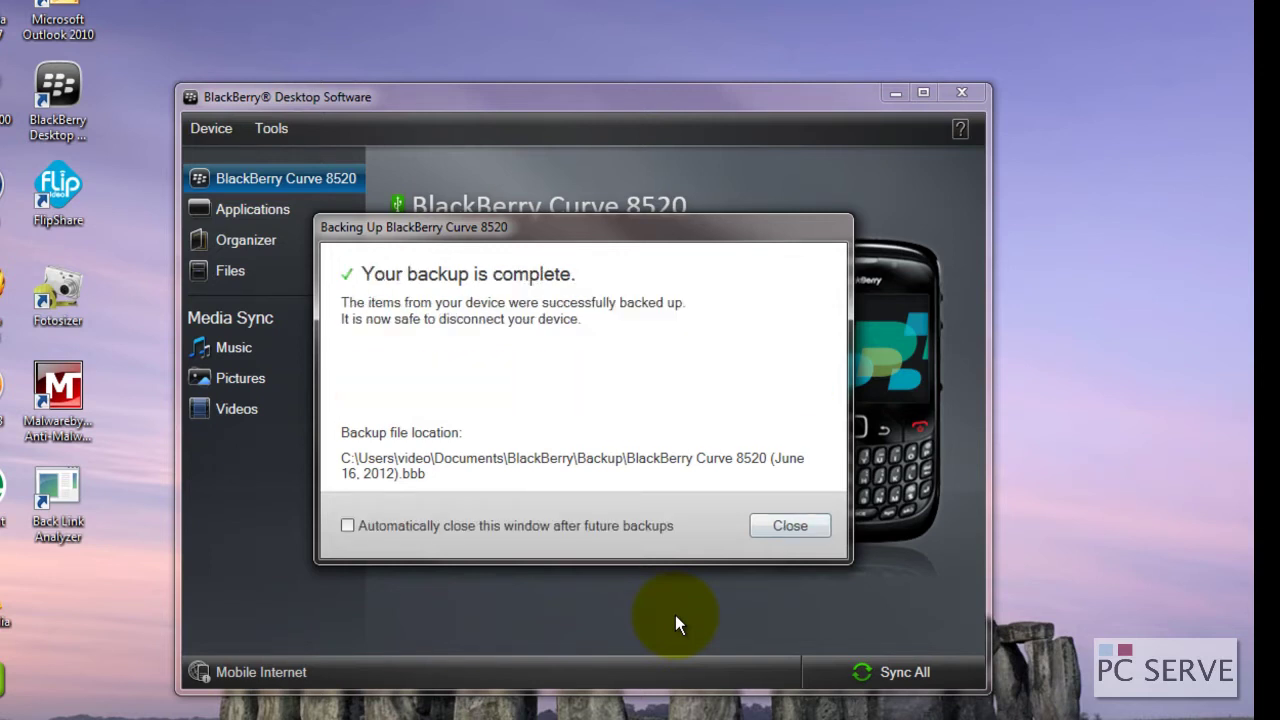
click(785, 526)
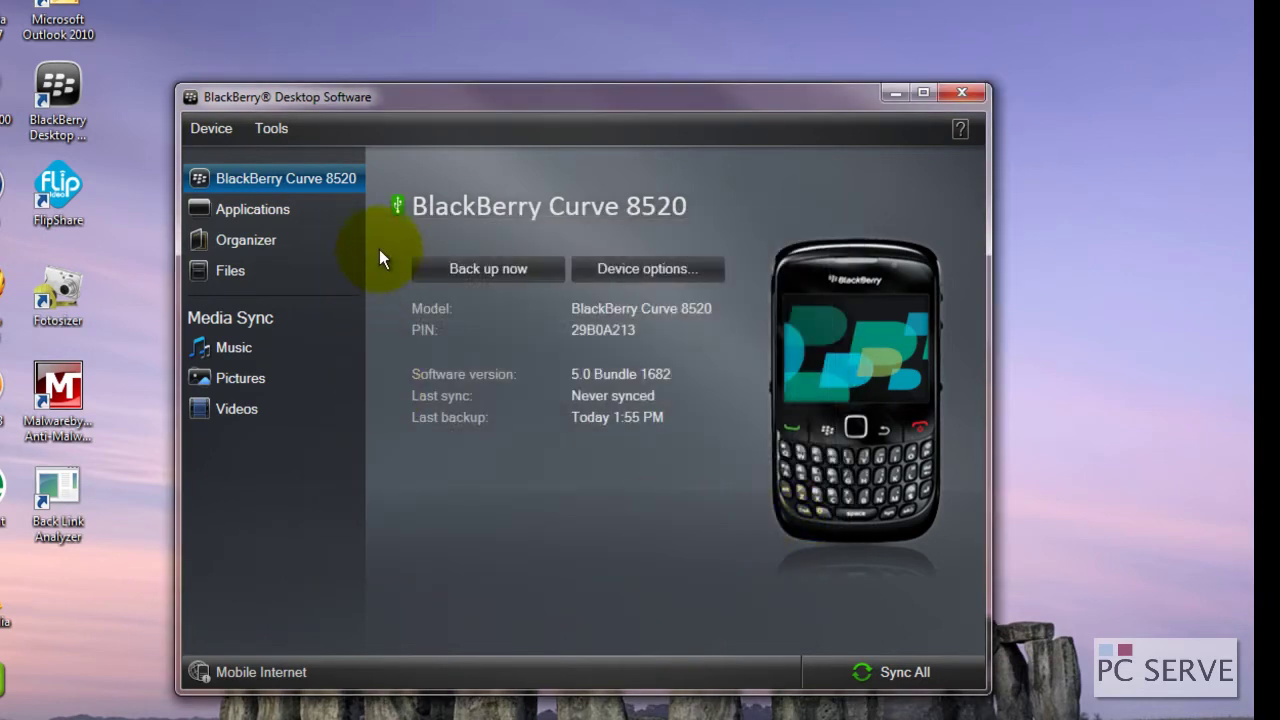
click(220, 128)
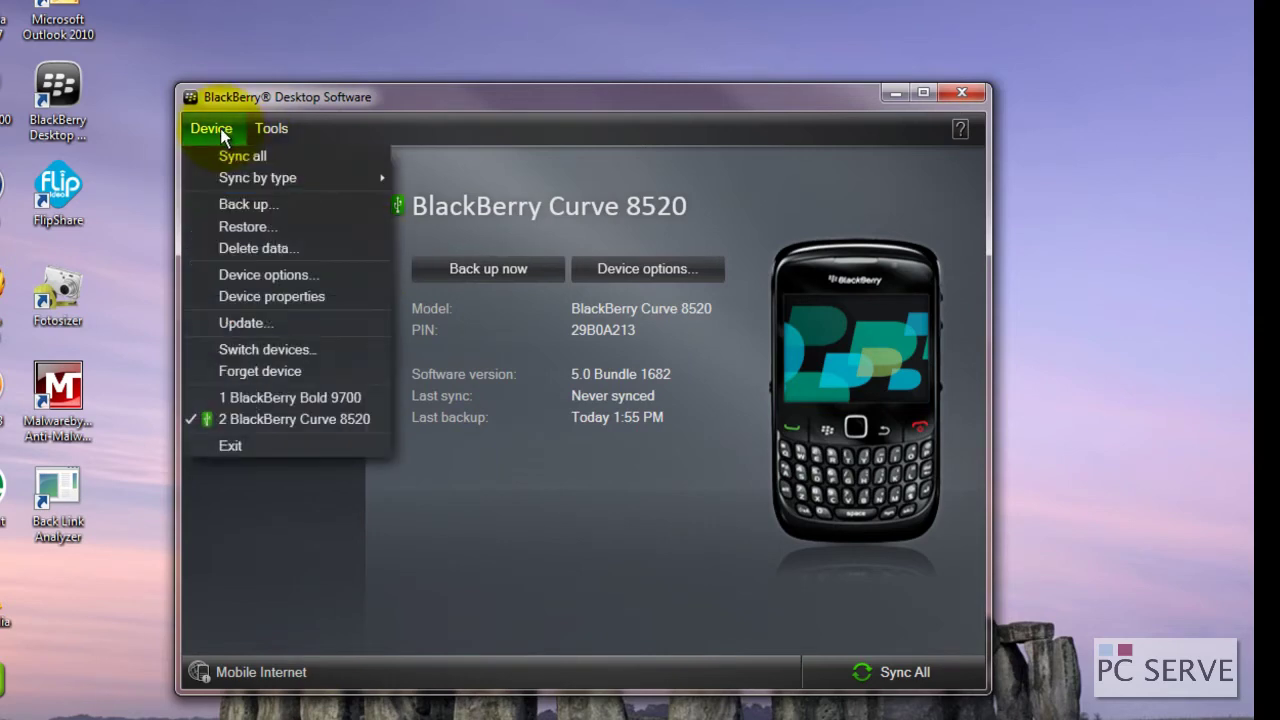
click(229, 232)
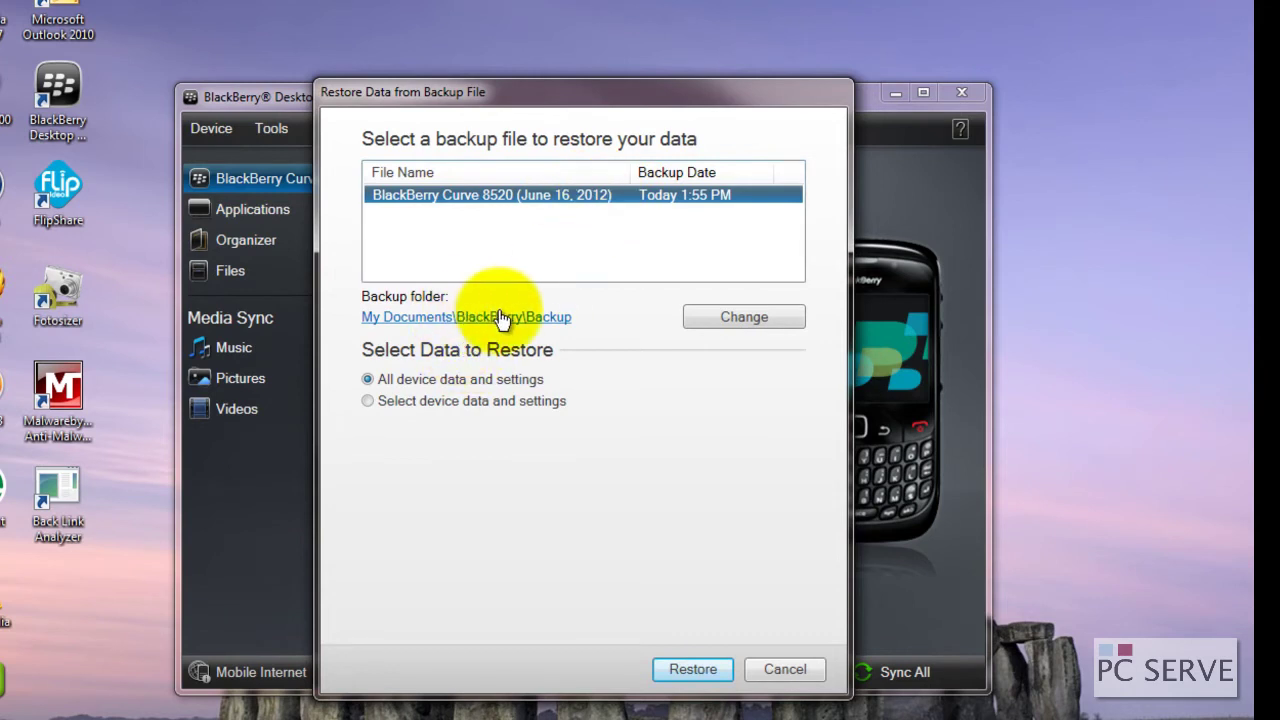
click(368, 400)
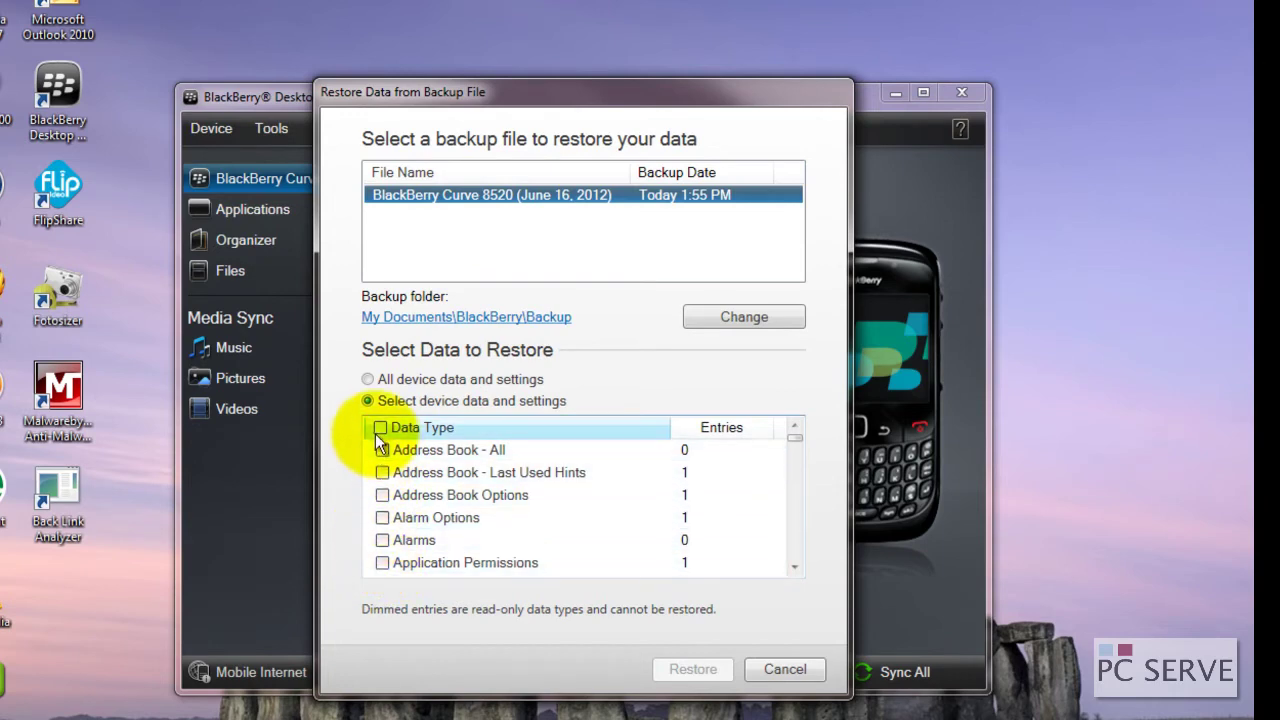
click(756, 664)
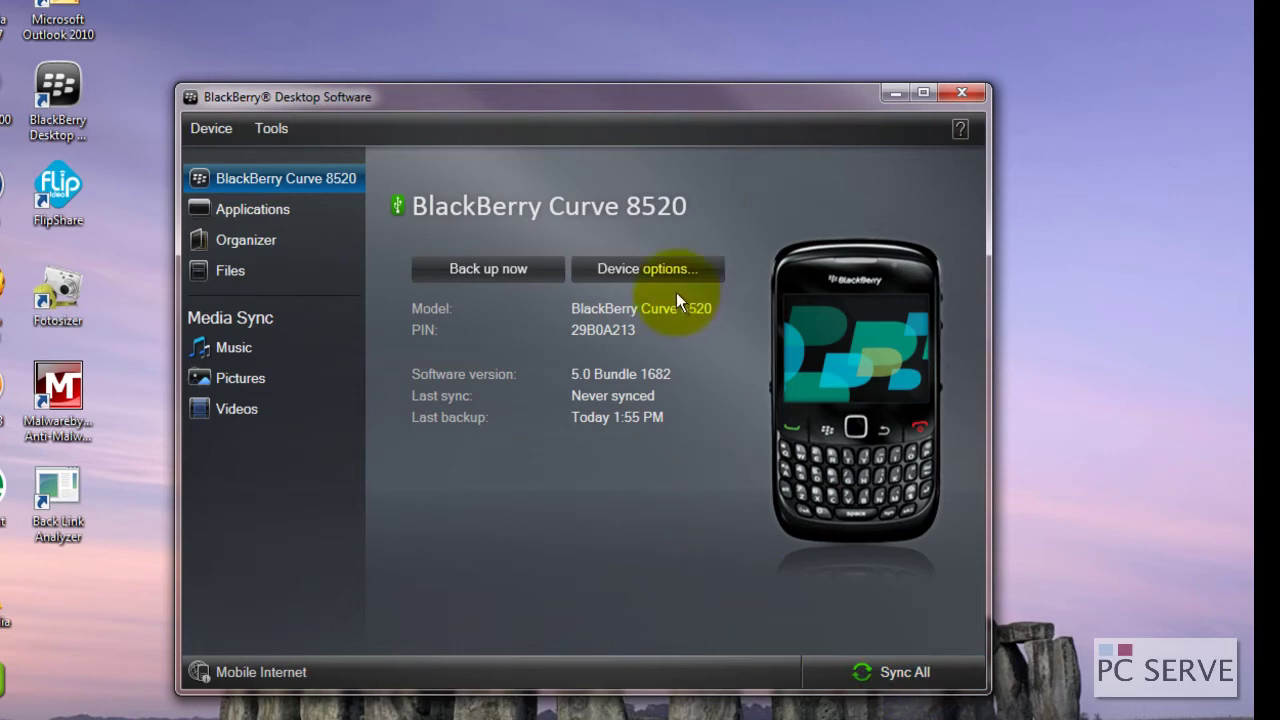
Turn on organizer data synchronization in the device options.
click(656, 266)
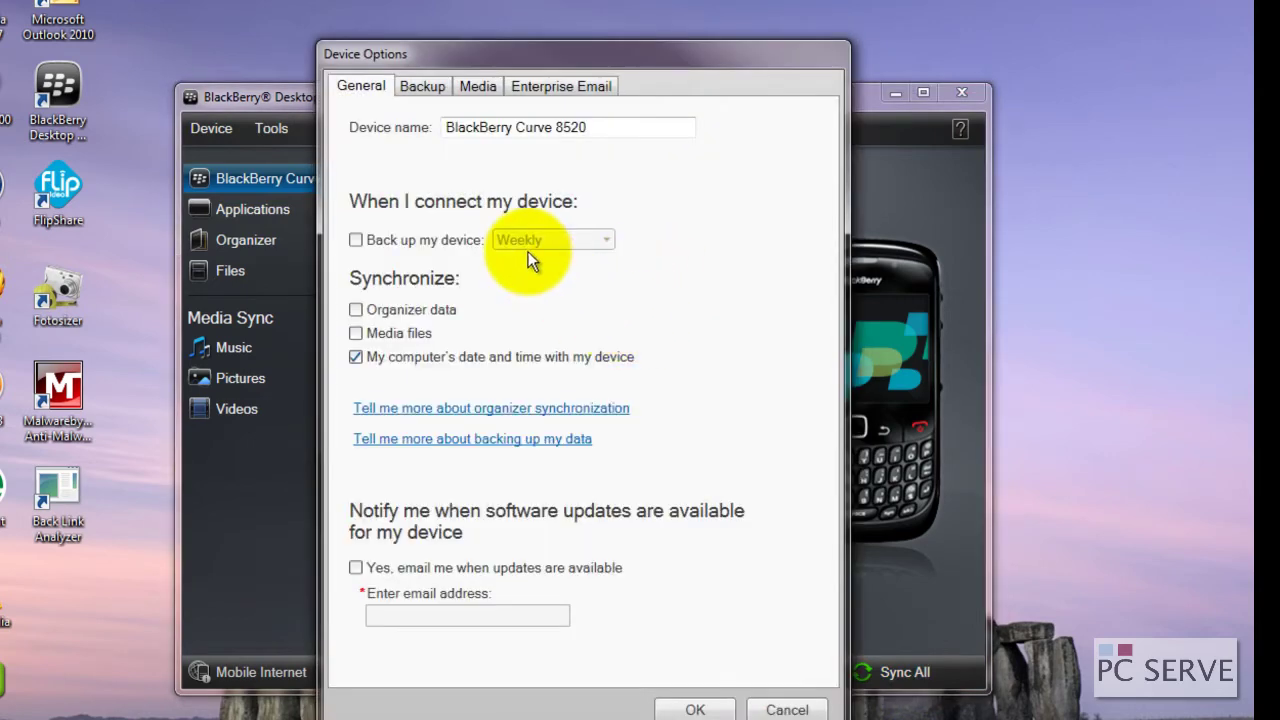
click(360, 312)
click(695, 709)
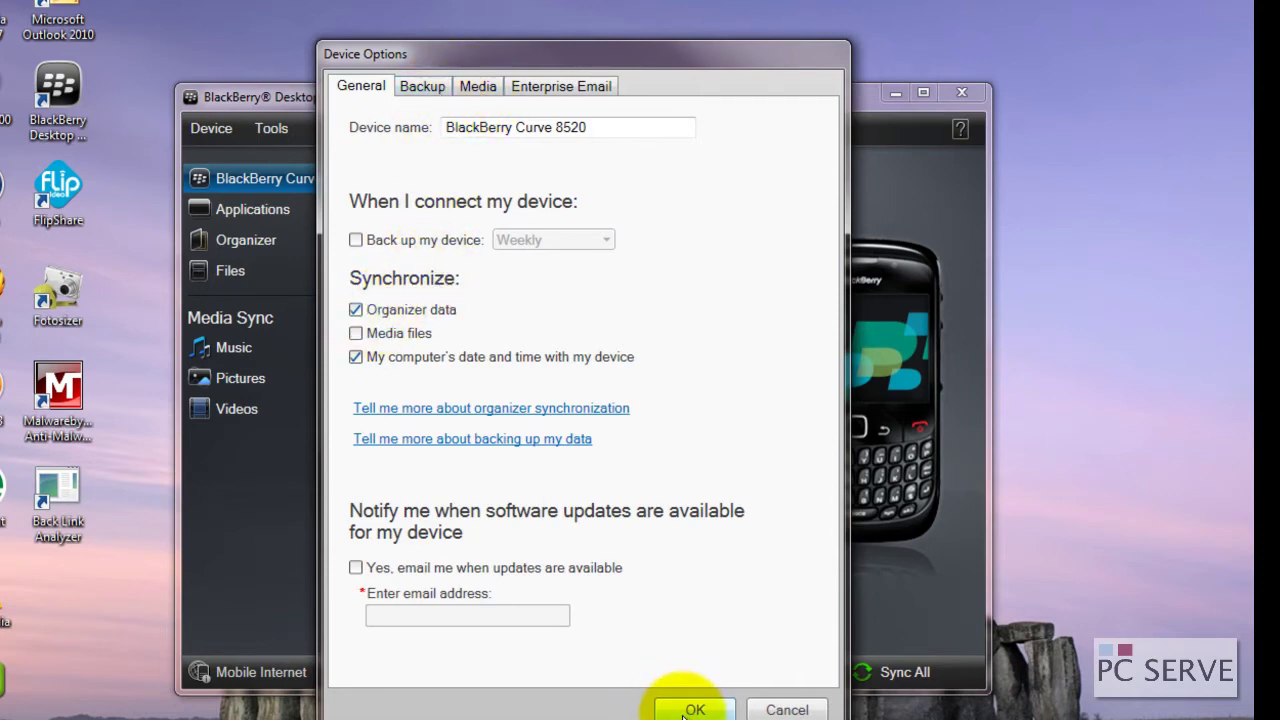
Enable Contacts sync with Microsoft Outlook as the contacts account.
click(242, 240)
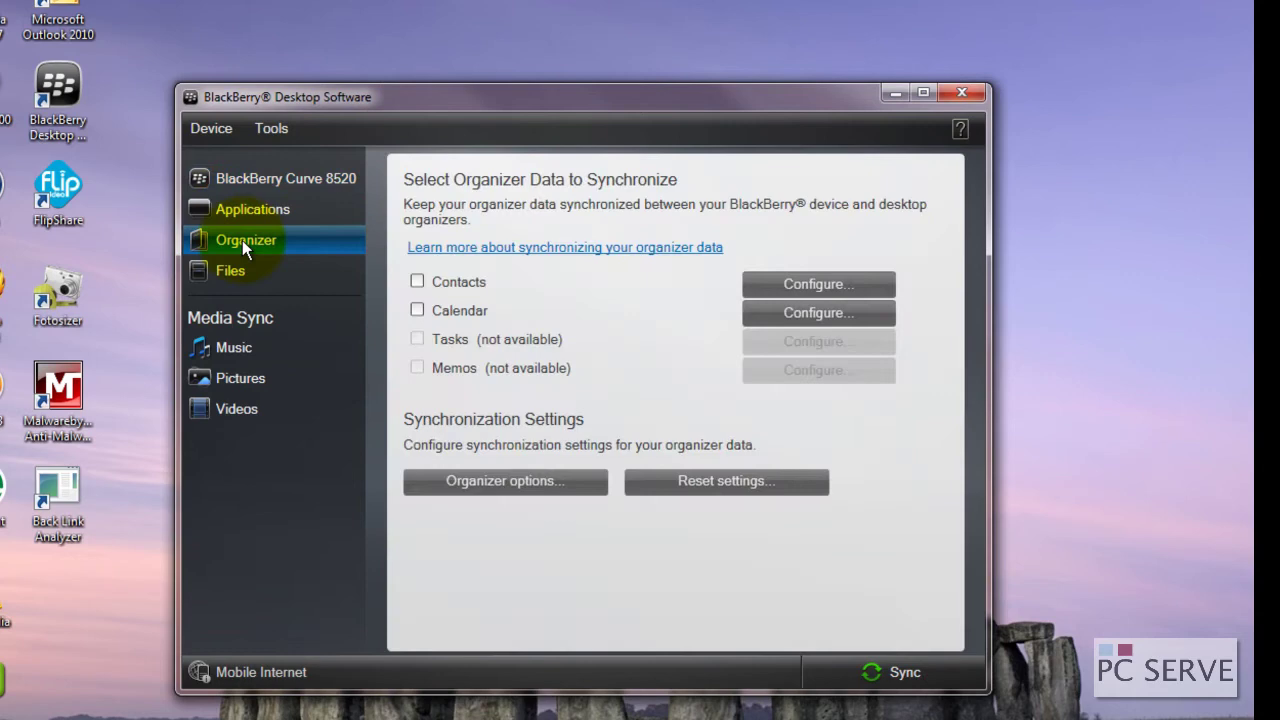
click(418, 283)
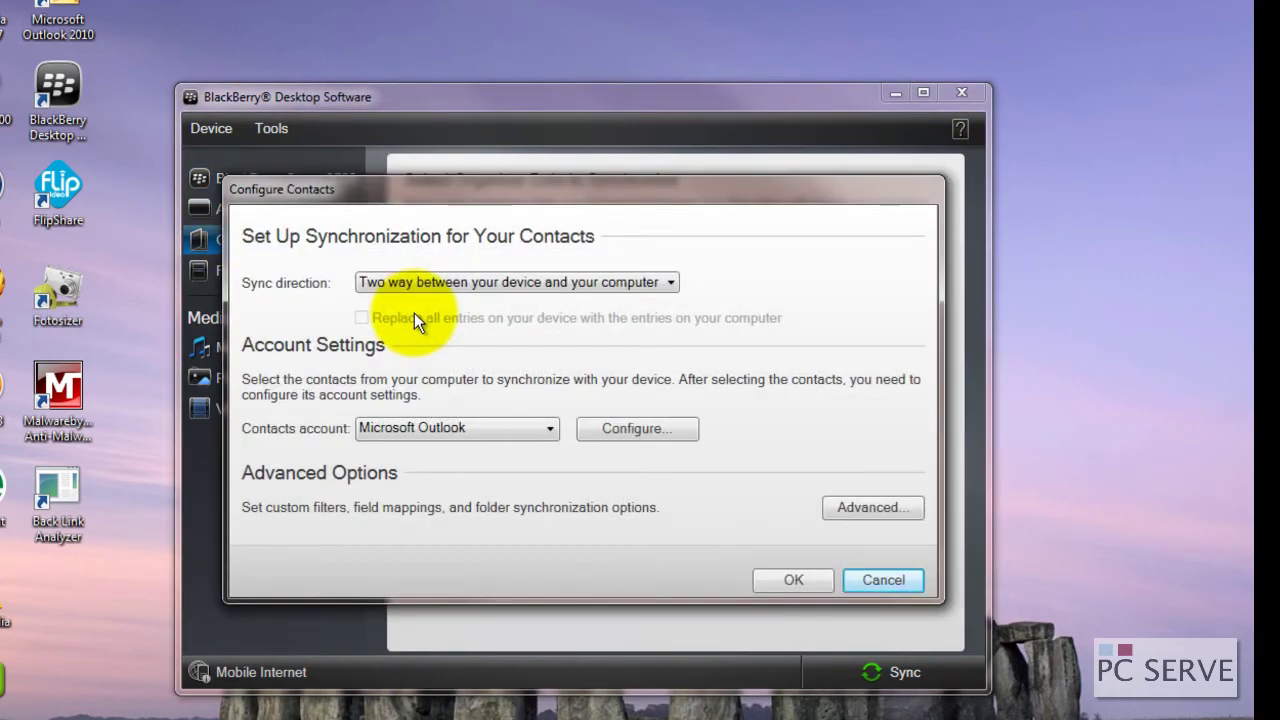
click(410, 426)
click(410, 426)
click(409, 431)
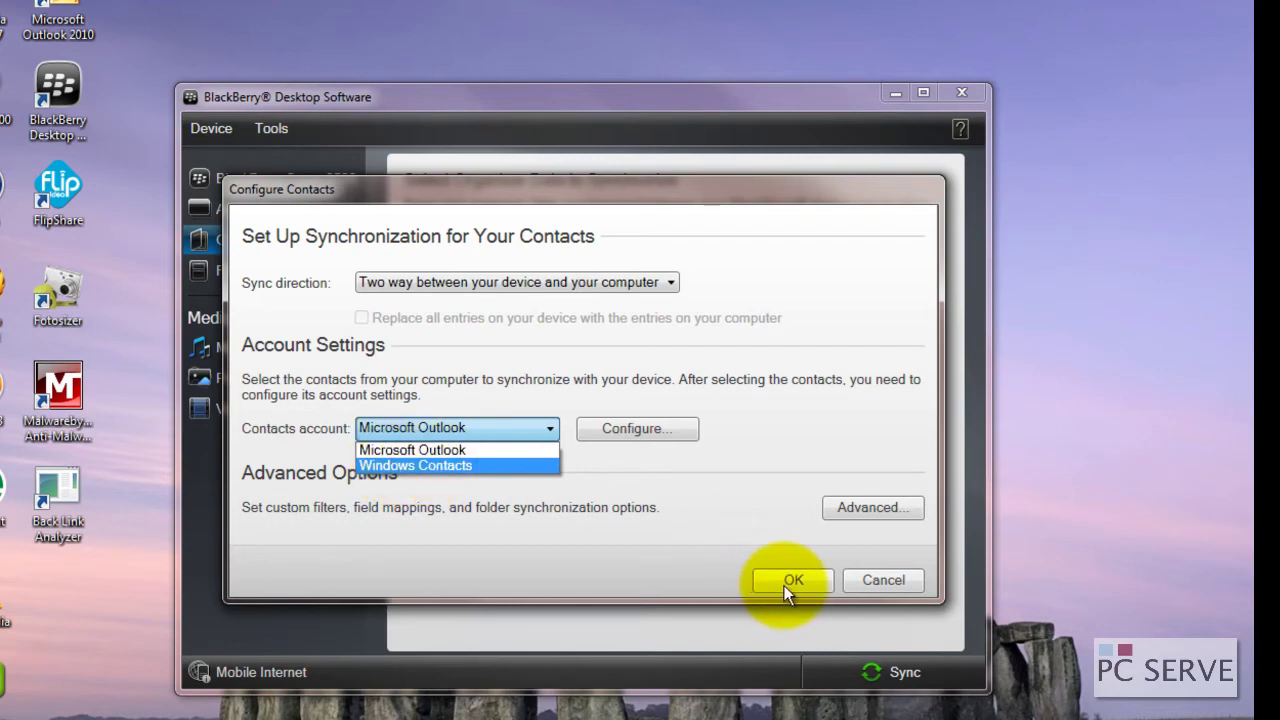
click(410, 450)
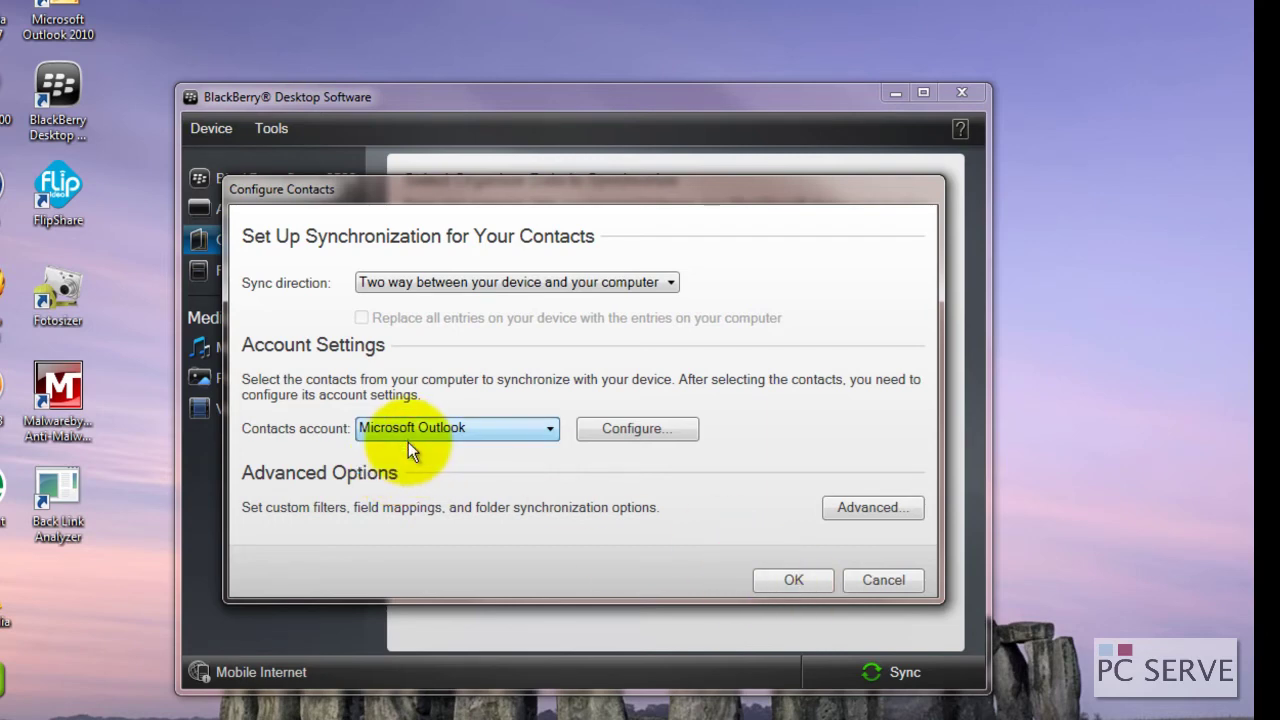
click(778, 581)
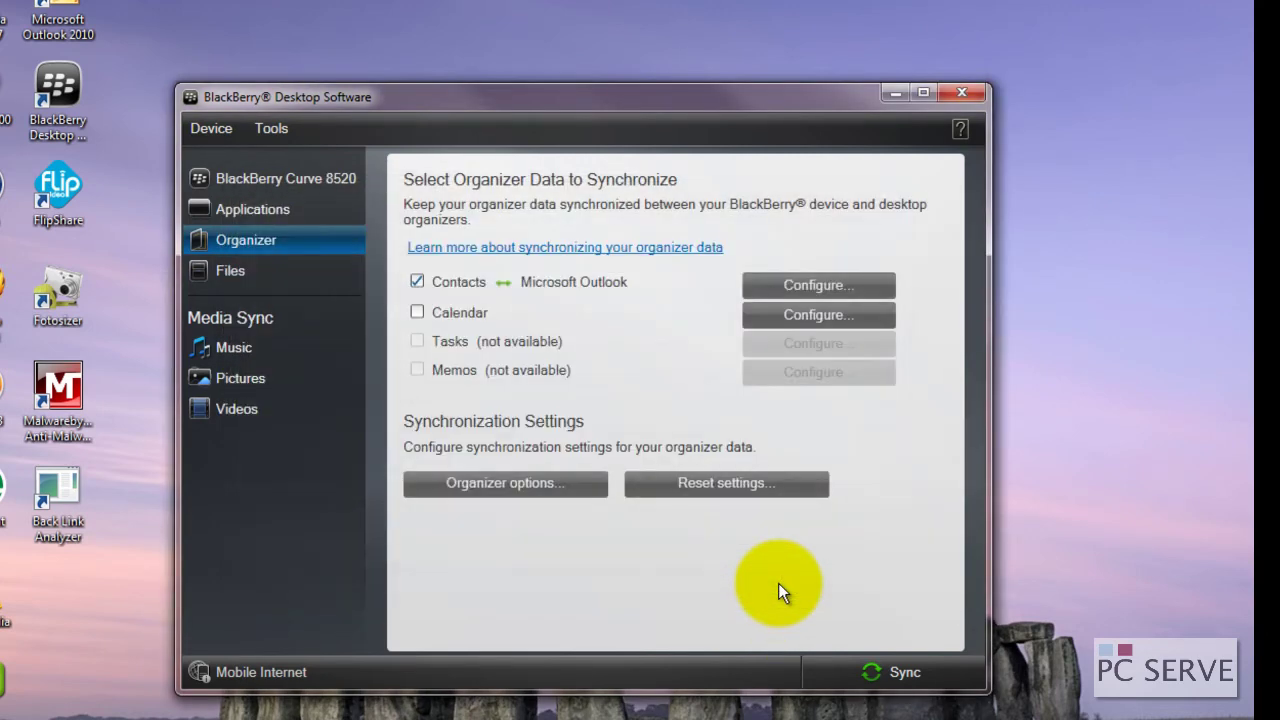
Review the advanced contact field mapping and Outlook folder options, then cancel without changes.
click(820, 285)
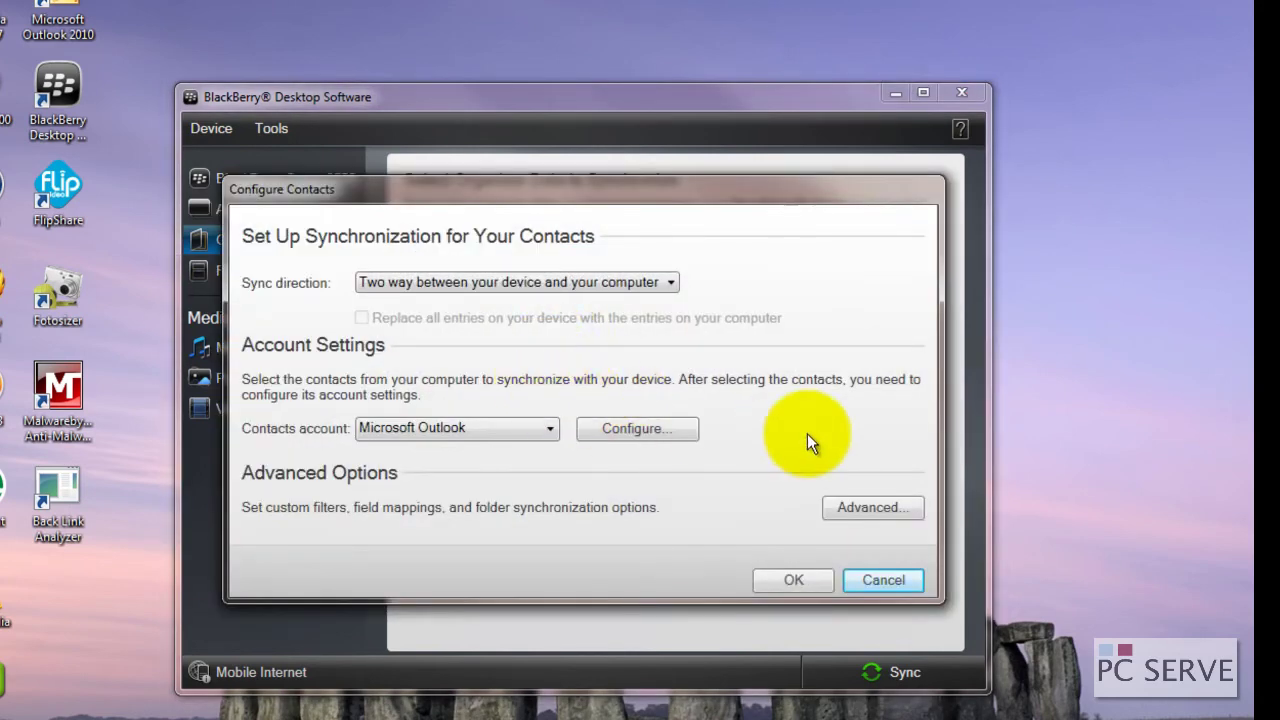
click(853, 509)
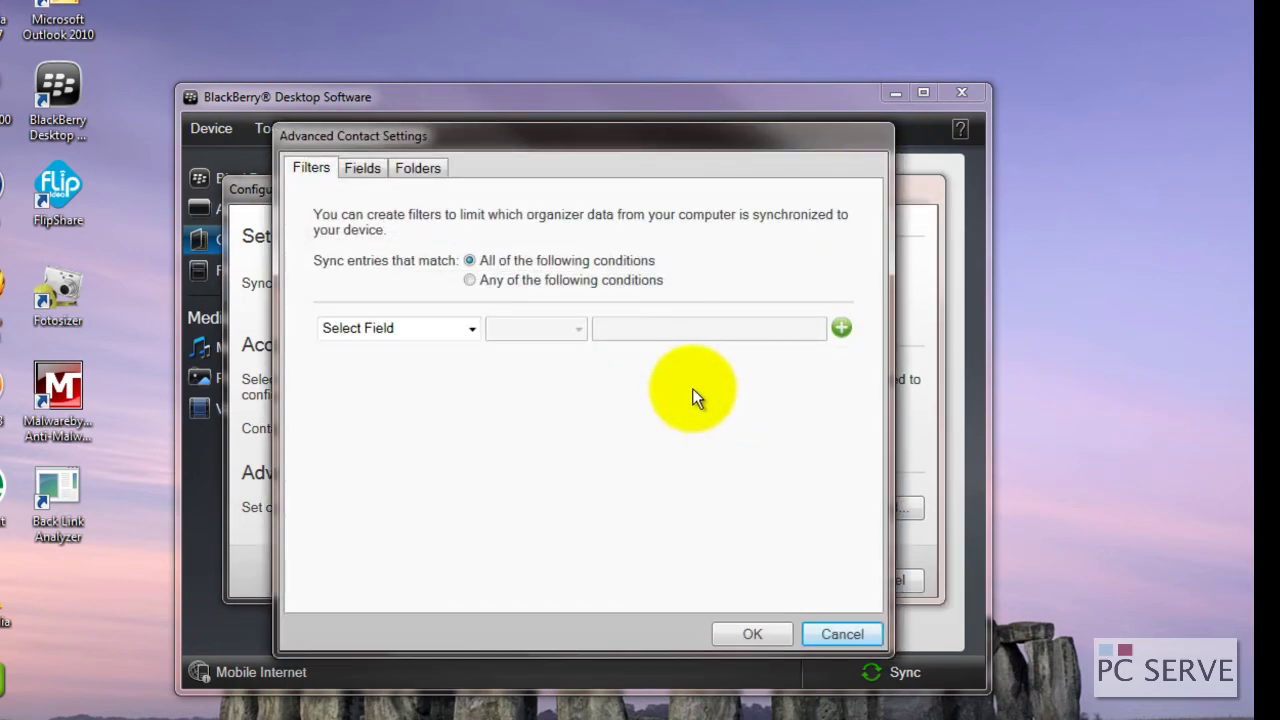
click(356, 172)
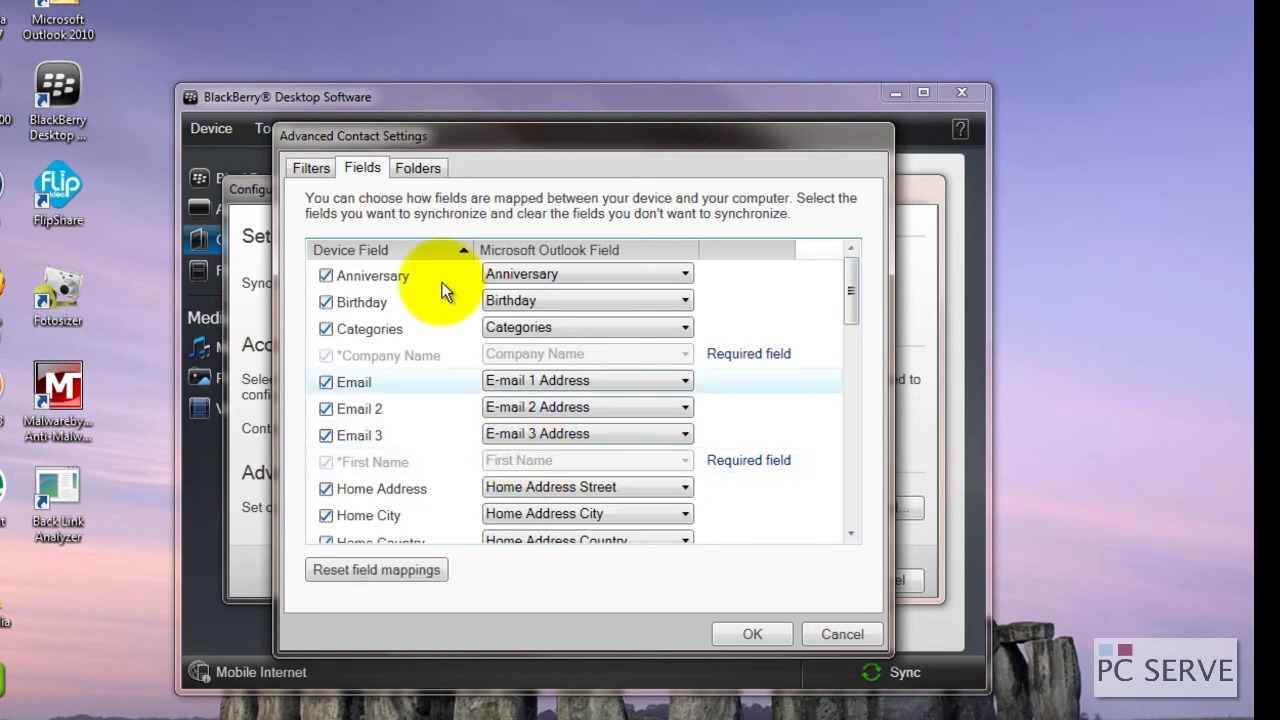
click(420, 165)
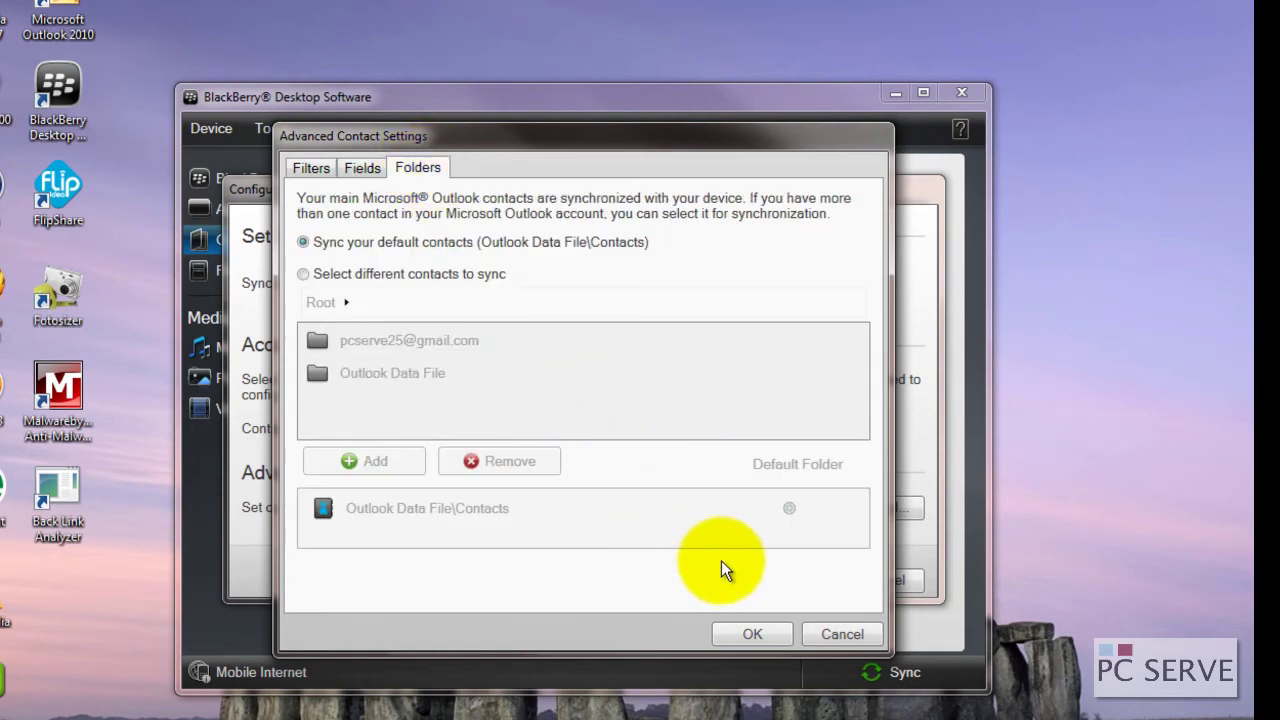
click(840, 634)
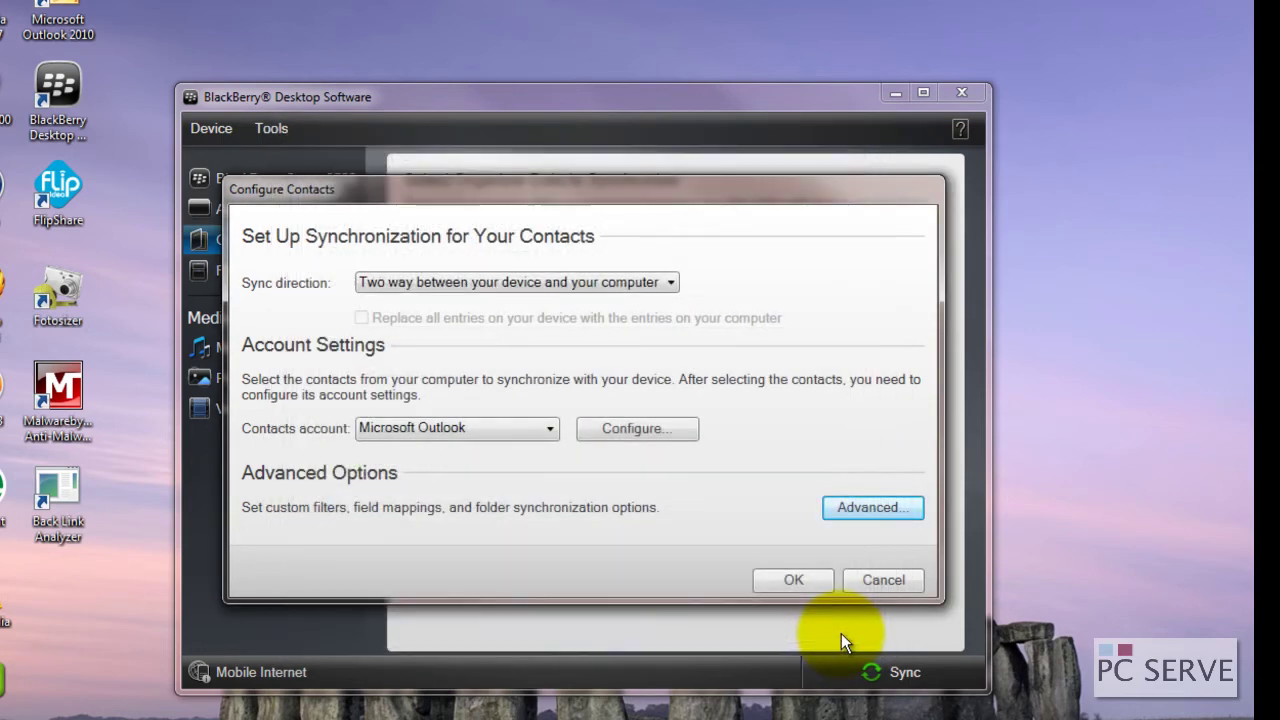
click(860, 582)
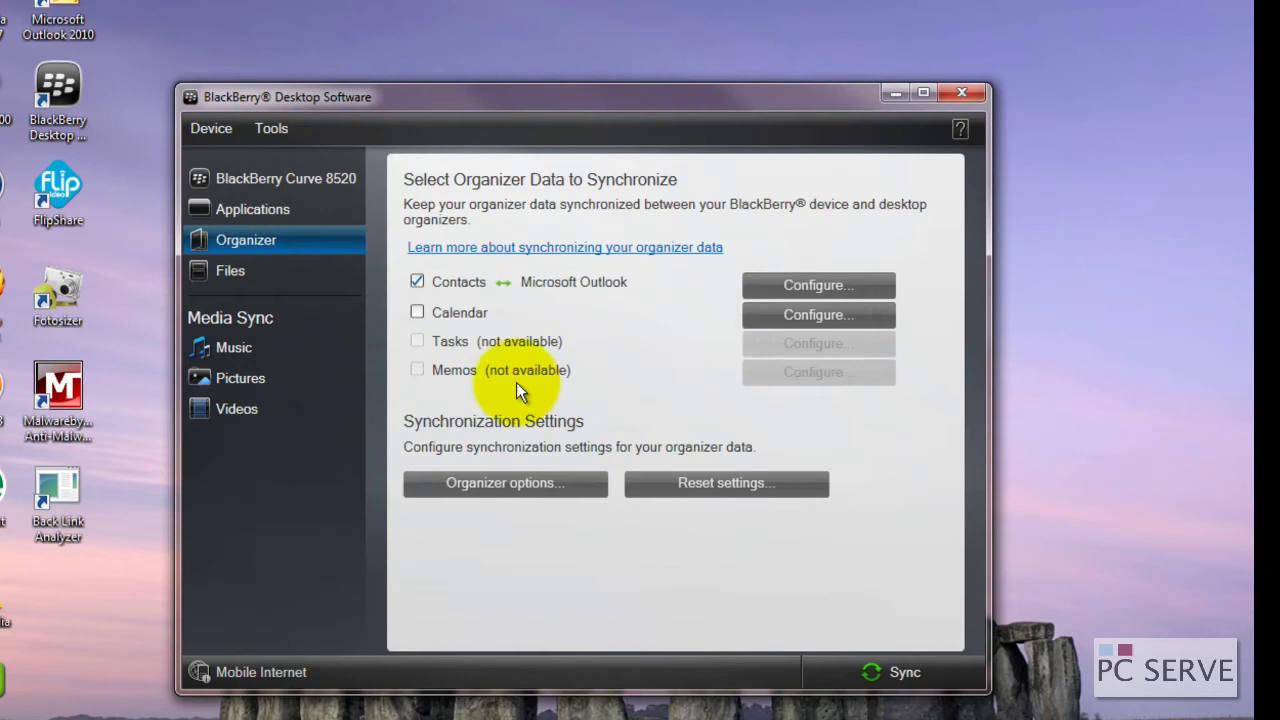
click(417, 312)
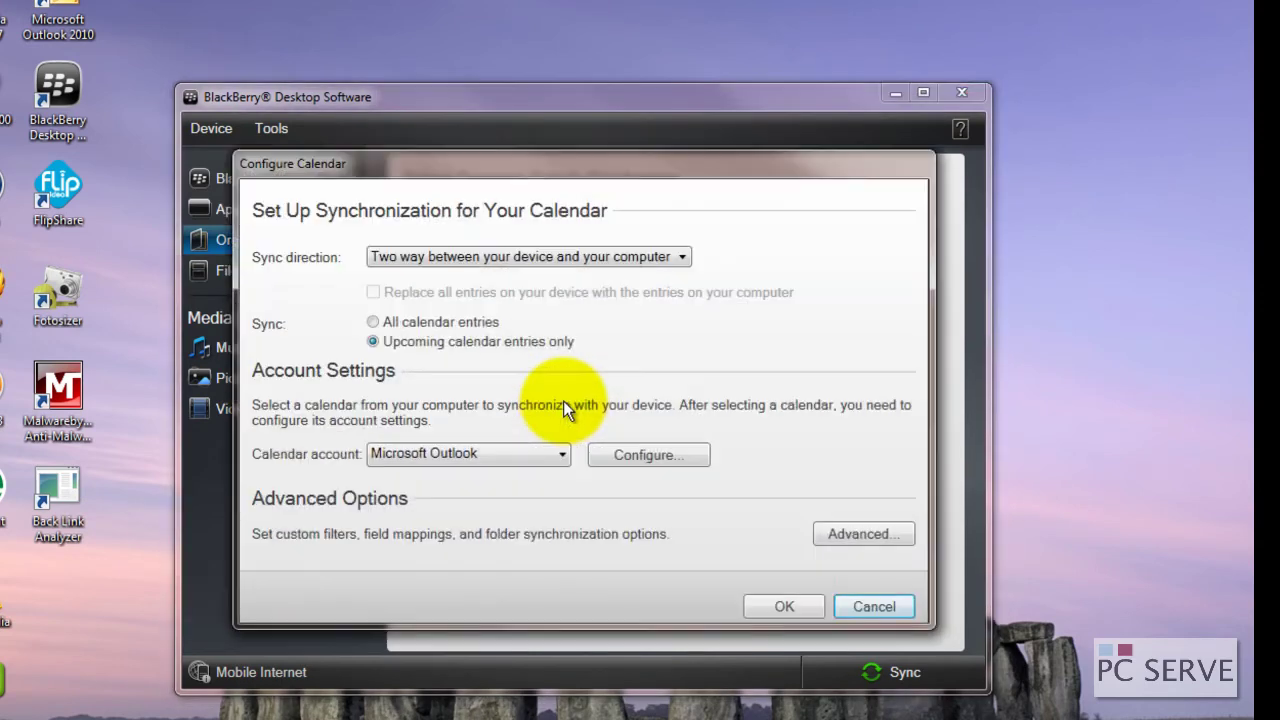
click(457, 260)
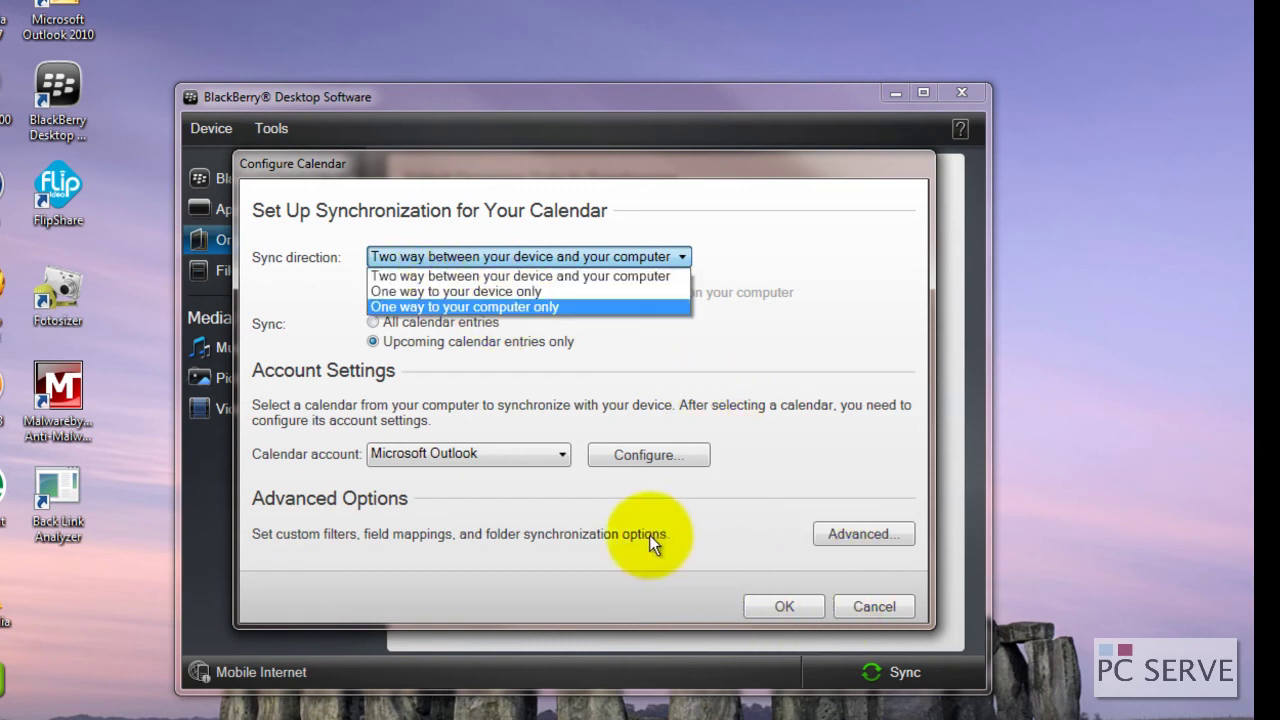
click(845, 606)
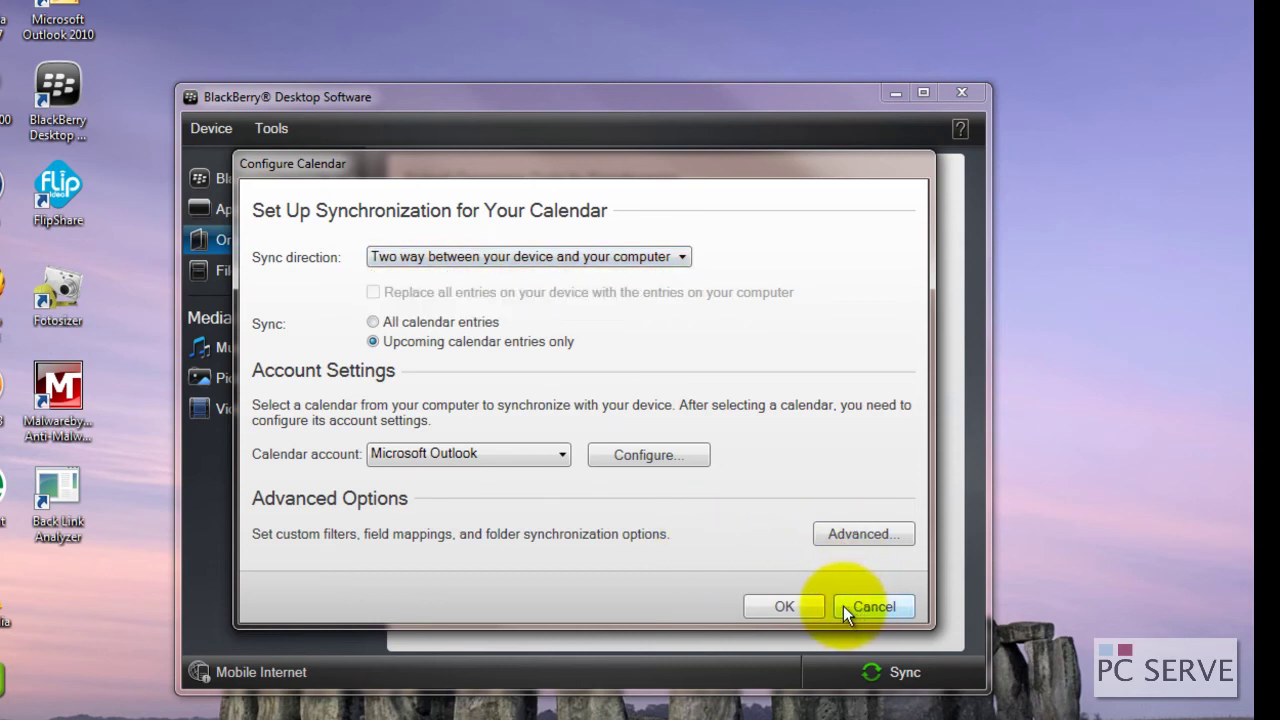
click(843, 606)
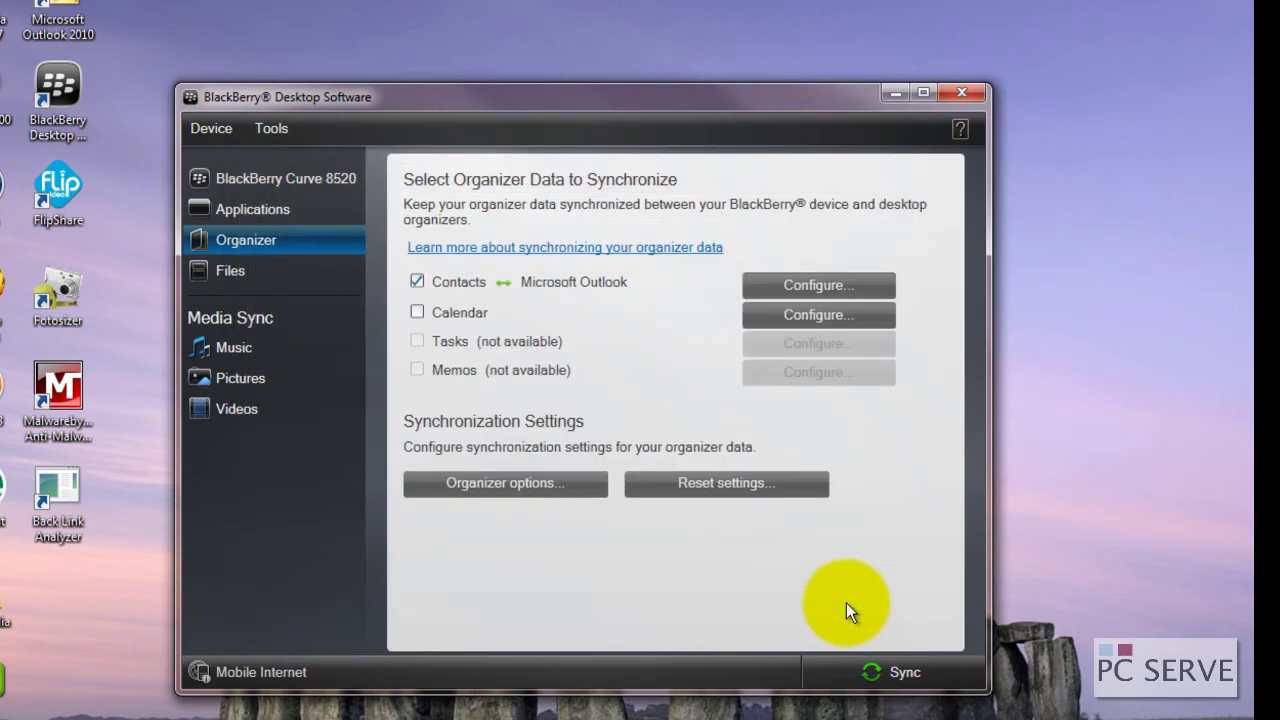
click(472, 486)
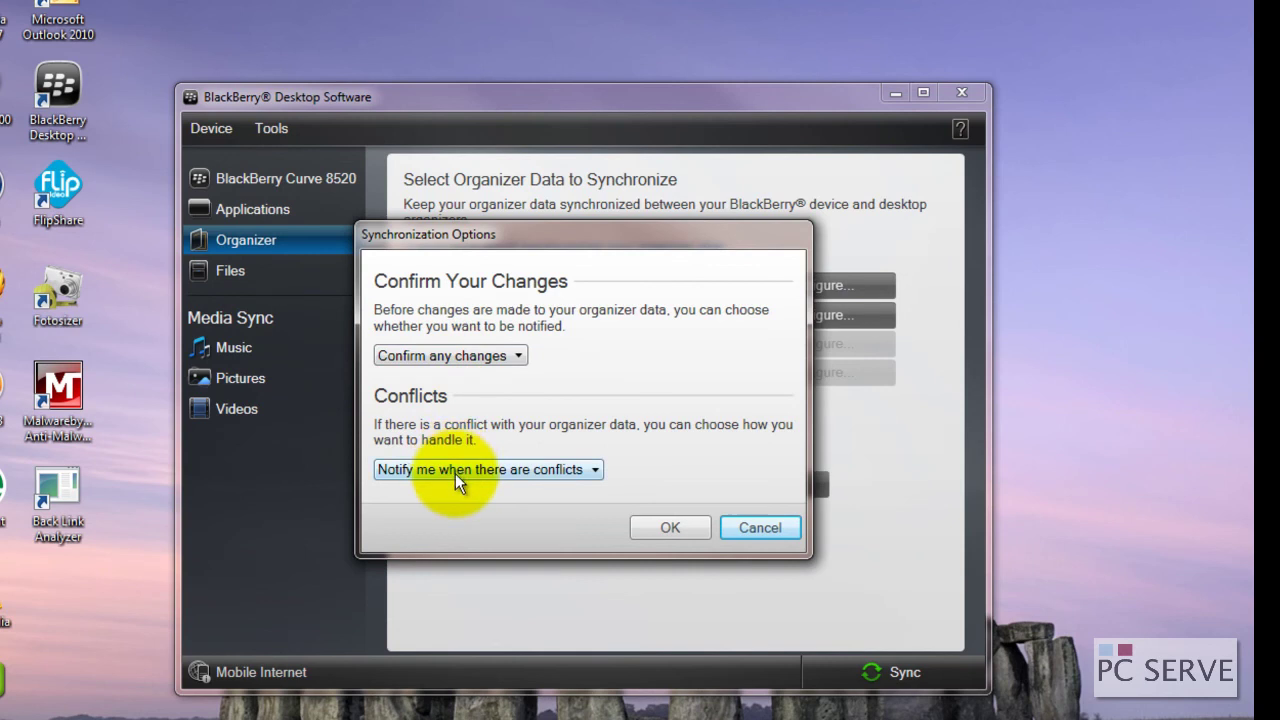
click(457, 474)
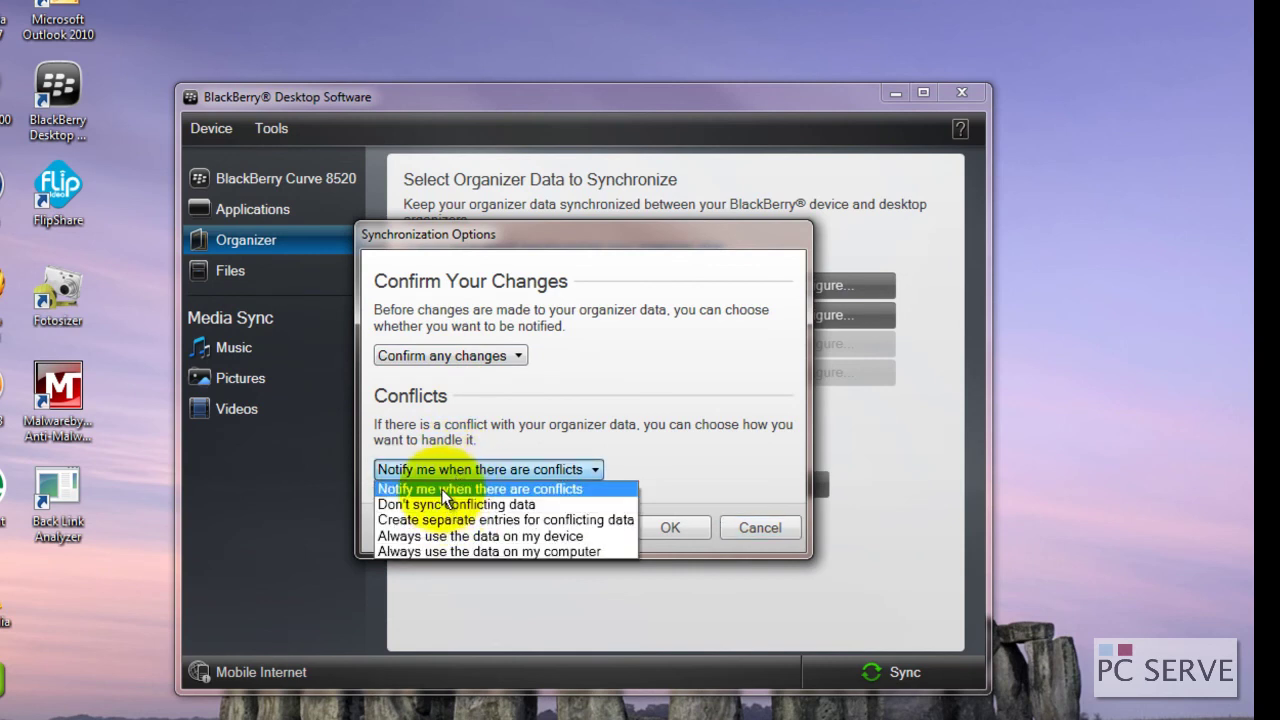
click(454, 414)
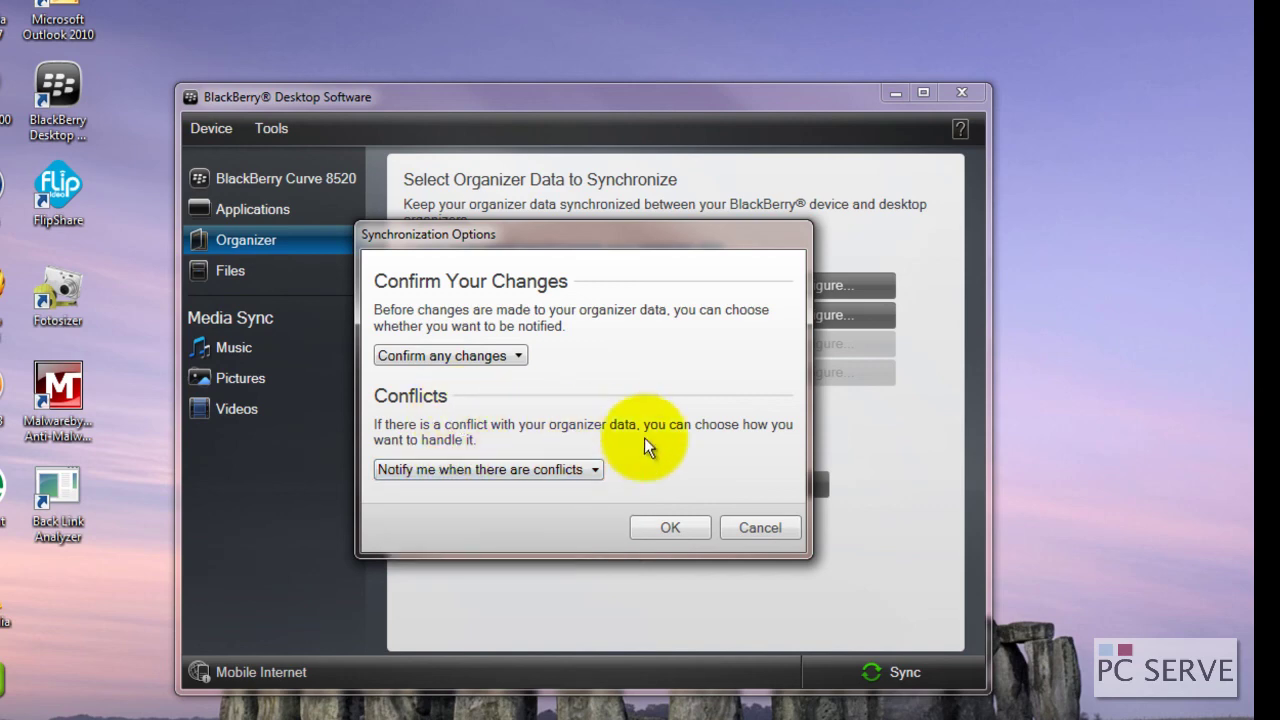
click(738, 522)
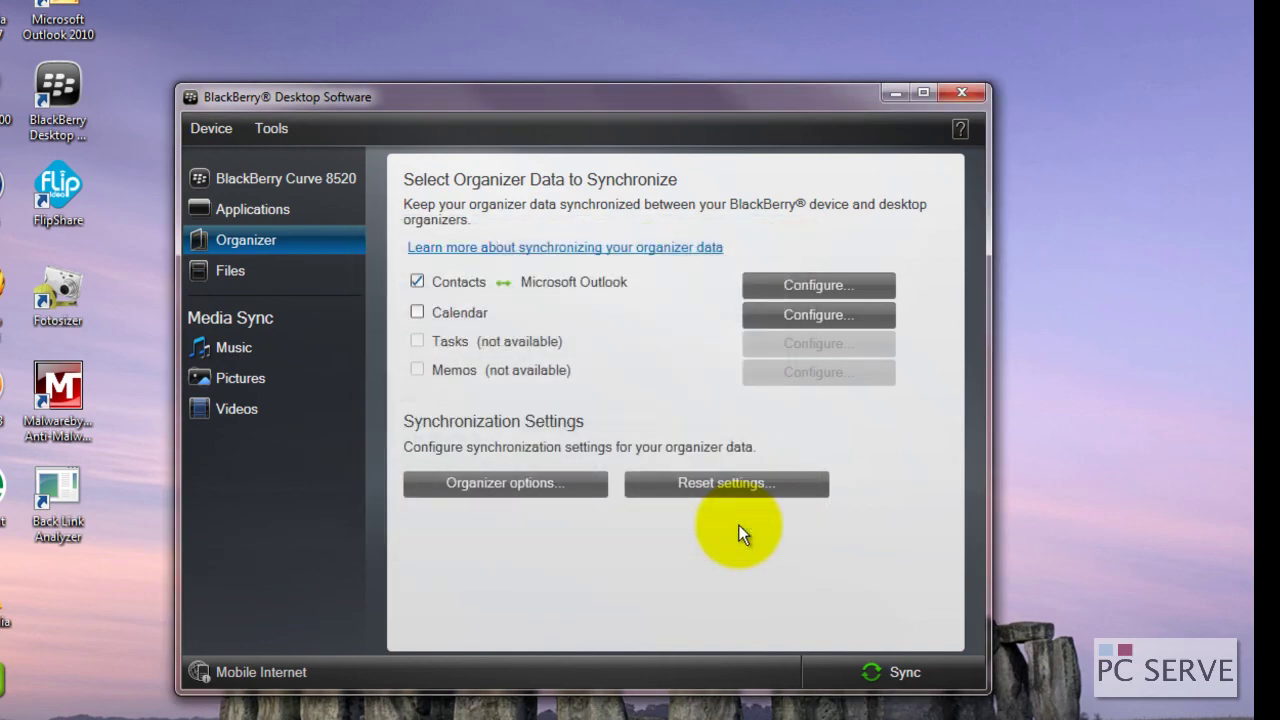